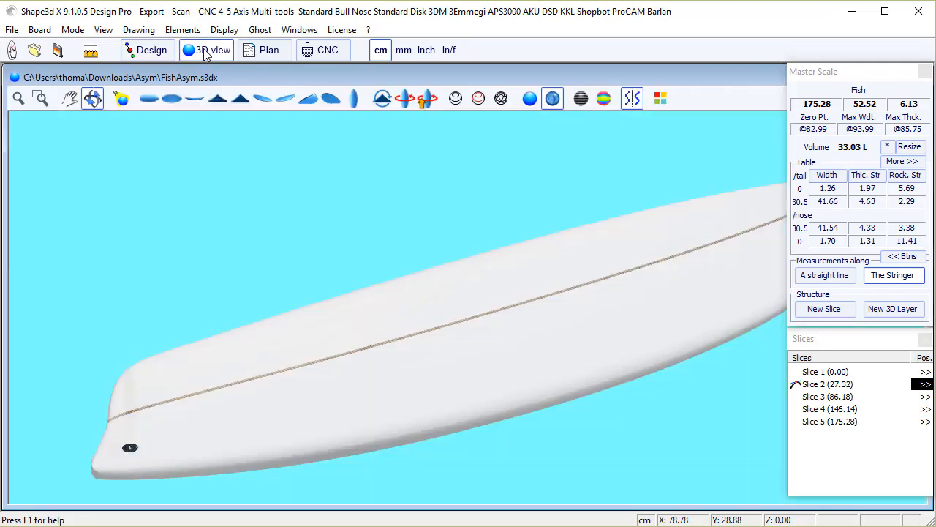
# Step: Open the board file Fish.s3dx from the Asym folder
pyautogui.moveTo(496, 303); pyautogui.dragTo(422, 373)
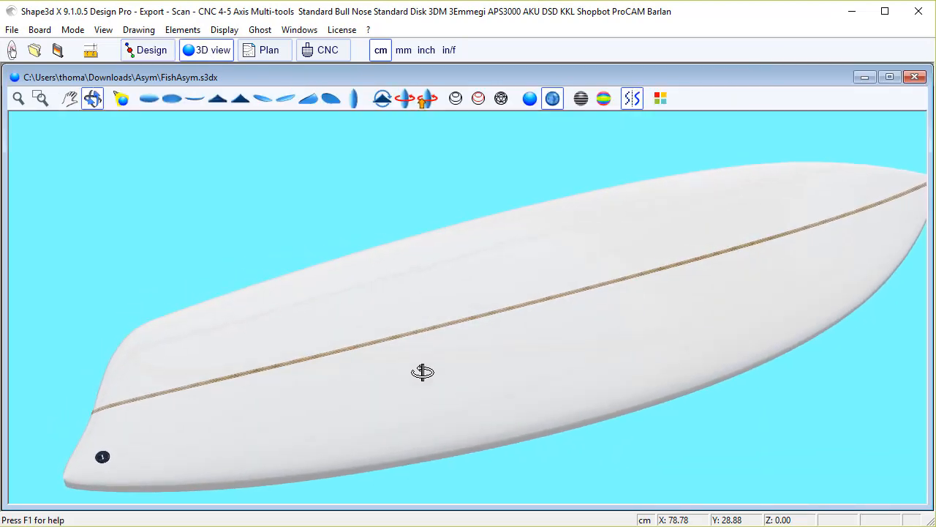
pyautogui.click(35, 50)
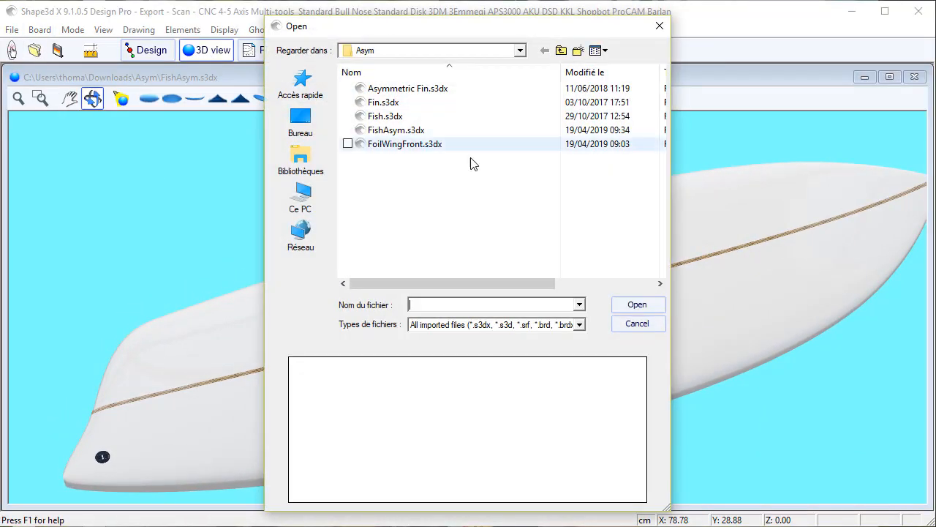
pyautogui.click(386, 116)
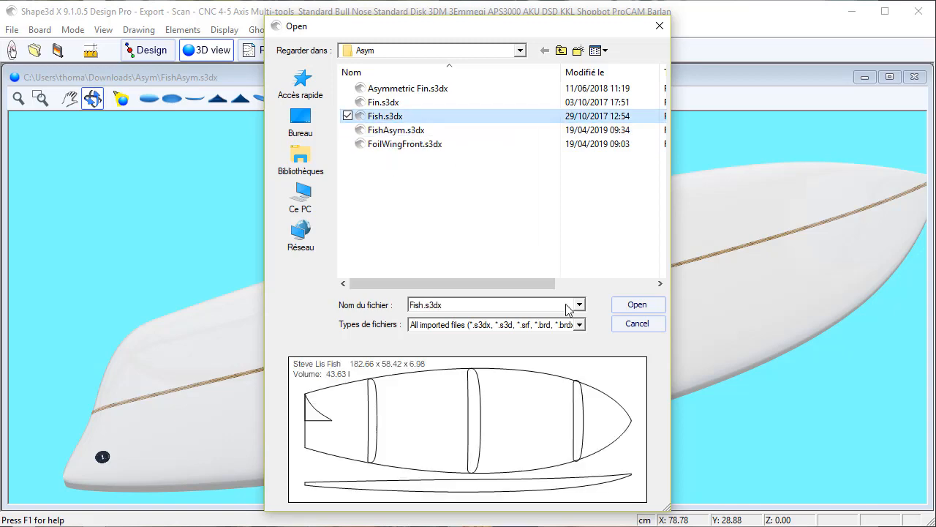
pyautogui.click(637, 305)
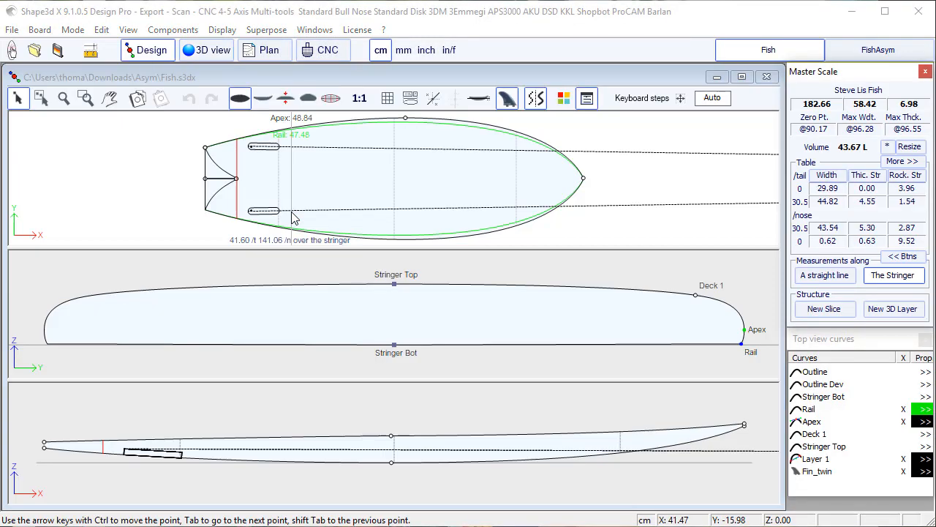
# Step: Enlarge the top view pane and delete the 3D layer Layer 1 that cuts the swallow tail
pyautogui.click(606, 247)
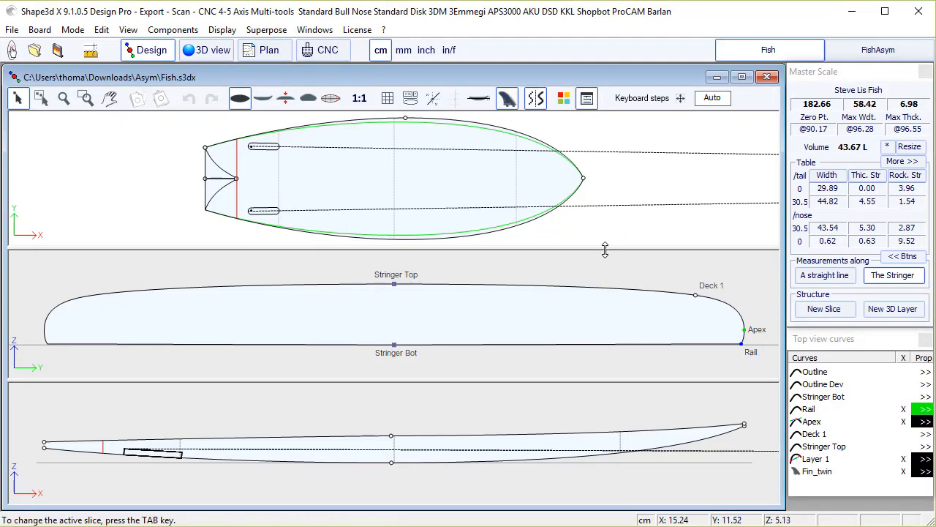
pyautogui.click(810, 460)
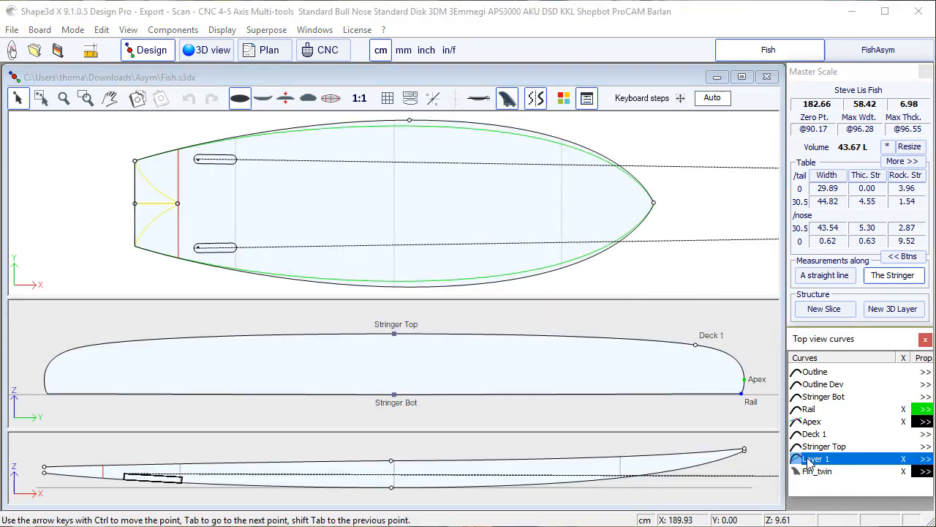
pyautogui.click(925, 459)
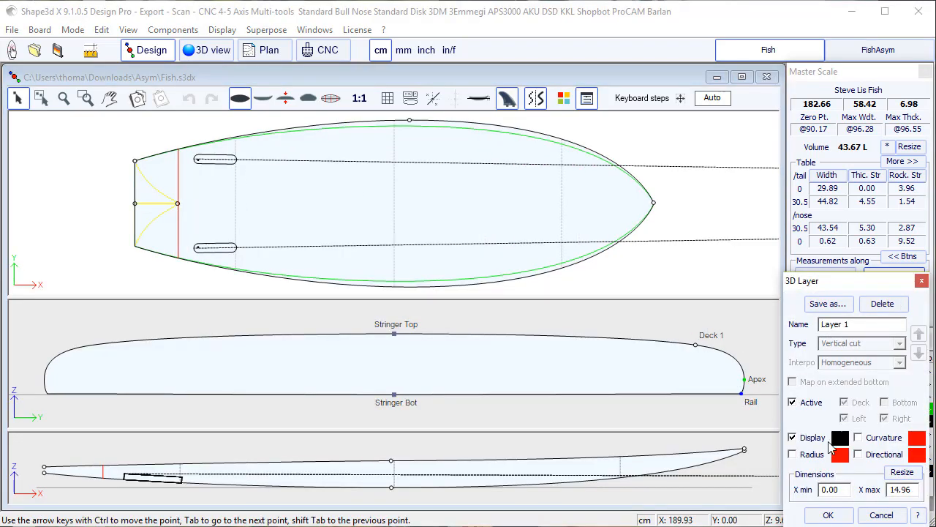
pyautogui.click(878, 306)
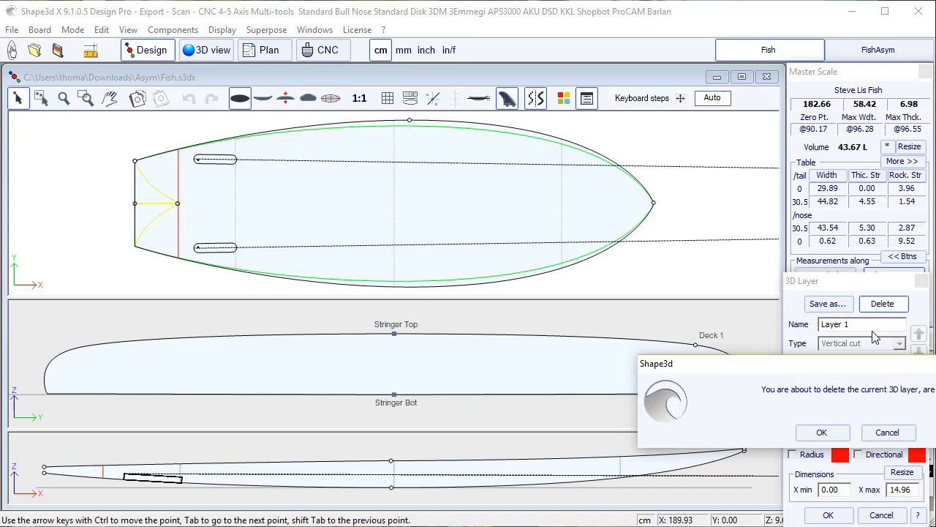
pyautogui.click(822, 432)
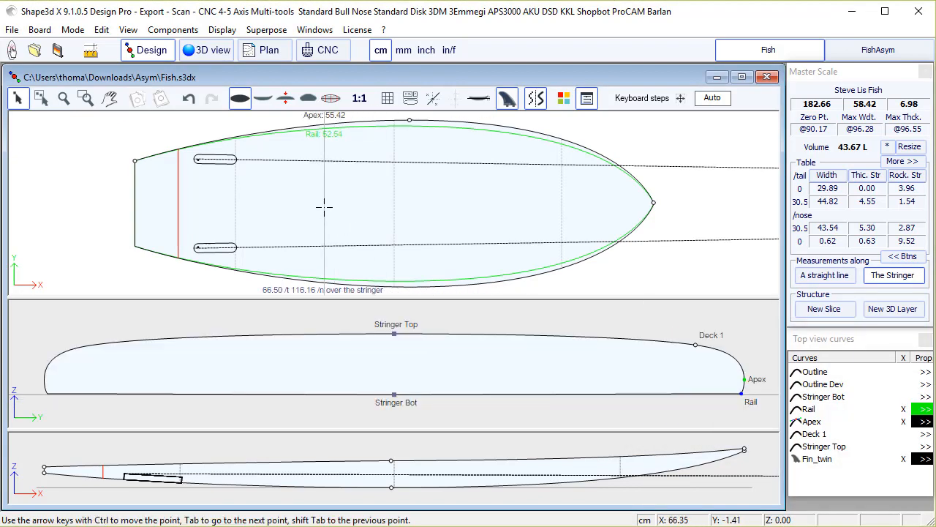
# Step: Turn off right/left symmetry in the board's size and parameters
pyautogui.click(90, 51)
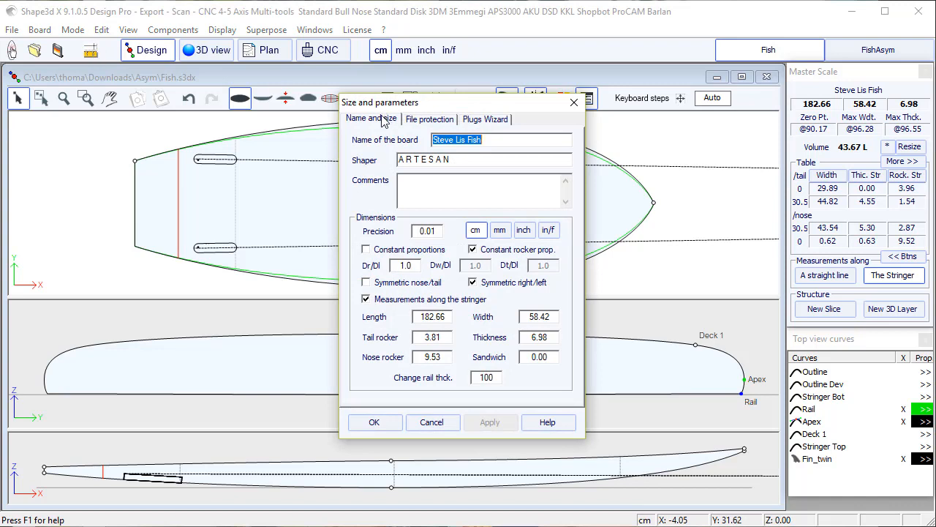
pyautogui.click(502, 287)
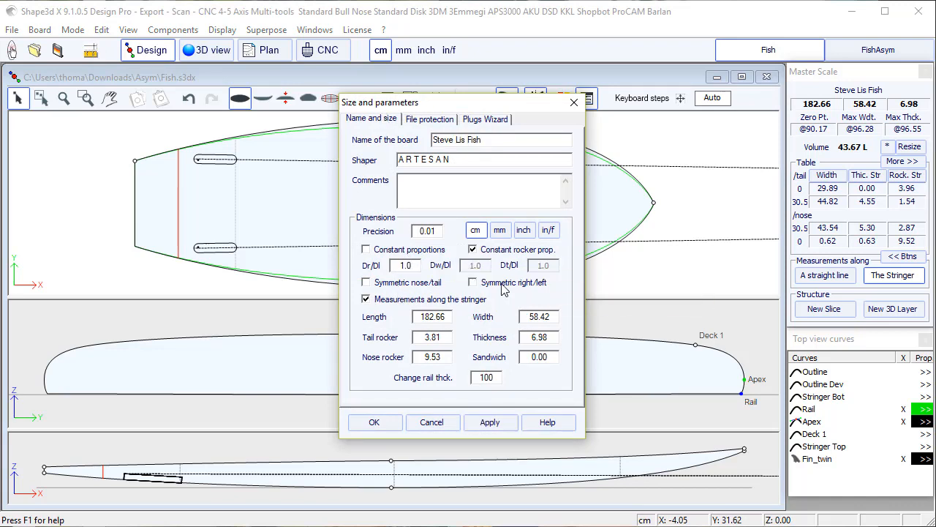
pyautogui.click(370, 421)
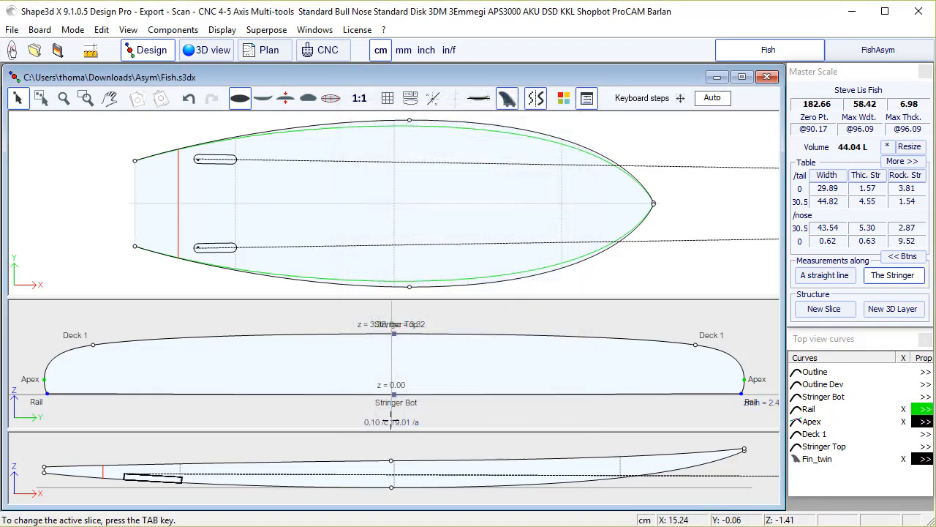
# Step: Move the left apex curve's tail point to Y about 1.66 cm and set its tangent end at X 0, Y about 12.42 cm
pyautogui.click(134, 160)
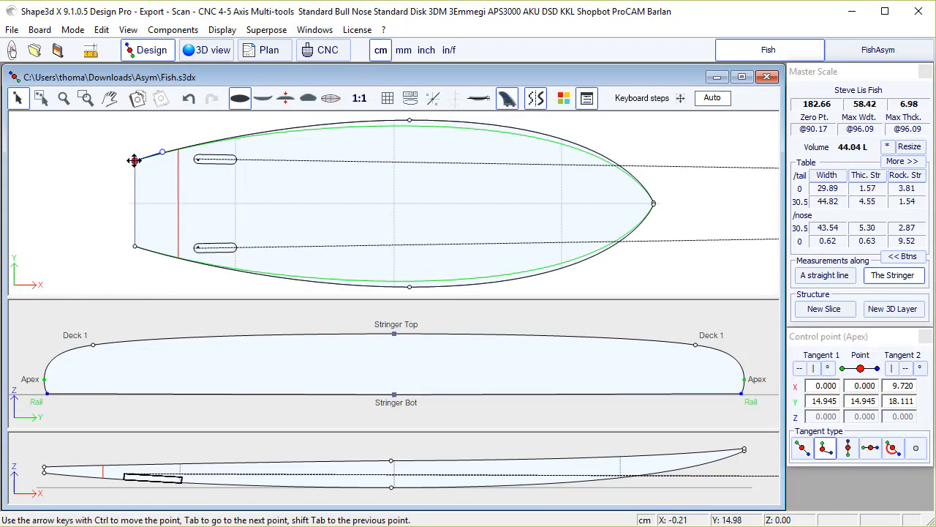
pyautogui.click(135, 245)
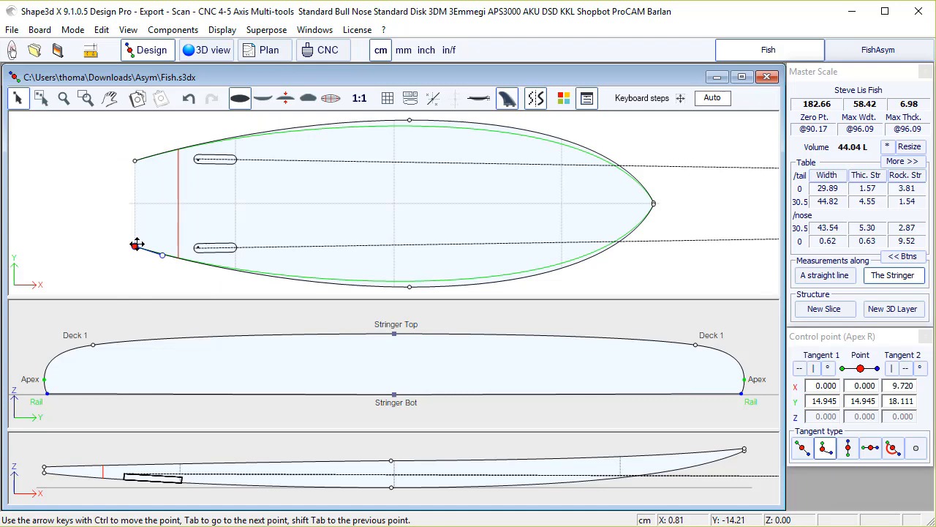
pyautogui.click(145, 181)
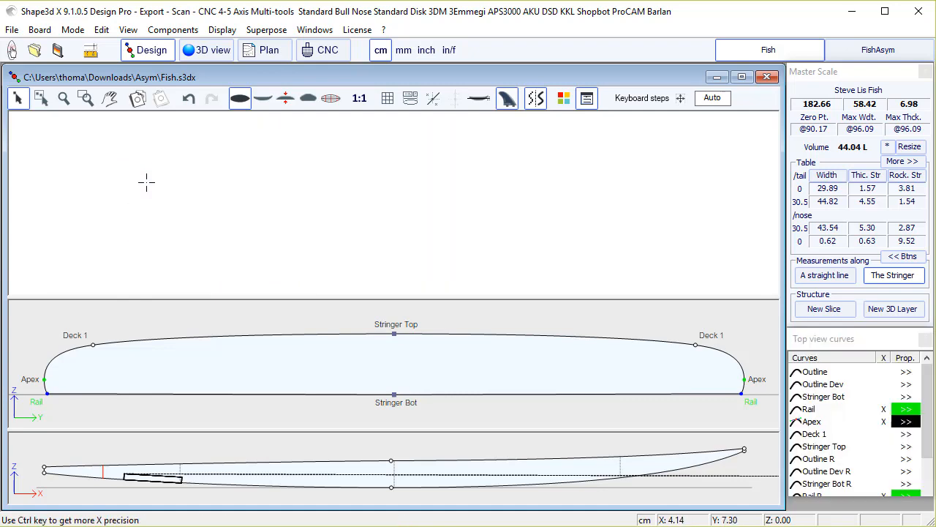
pyautogui.click(135, 160)
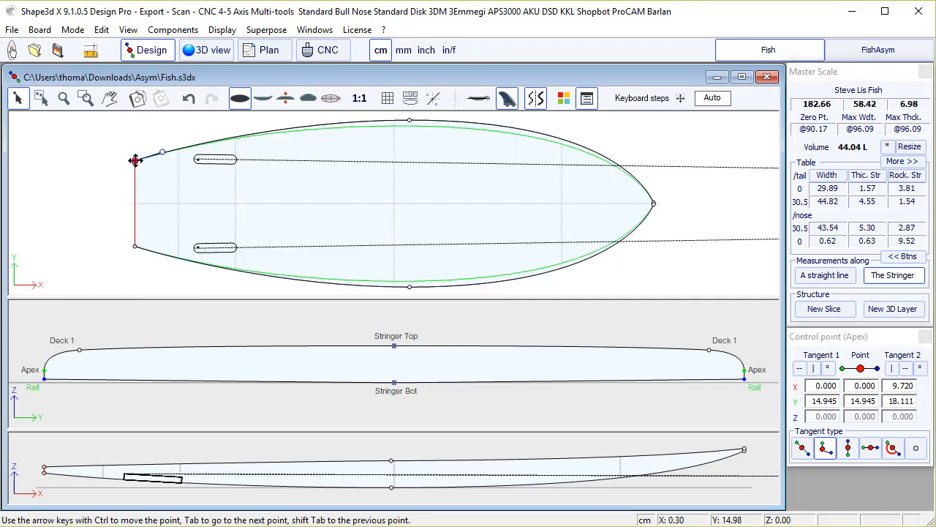
pyautogui.moveTo(135, 160)
pyautogui.mouseDown()
pyautogui.moveTo(134, 198)
pyautogui.moveTo(151, 182)
pyautogui.moveTo(134, 167)
pyautogui.mouseUp()
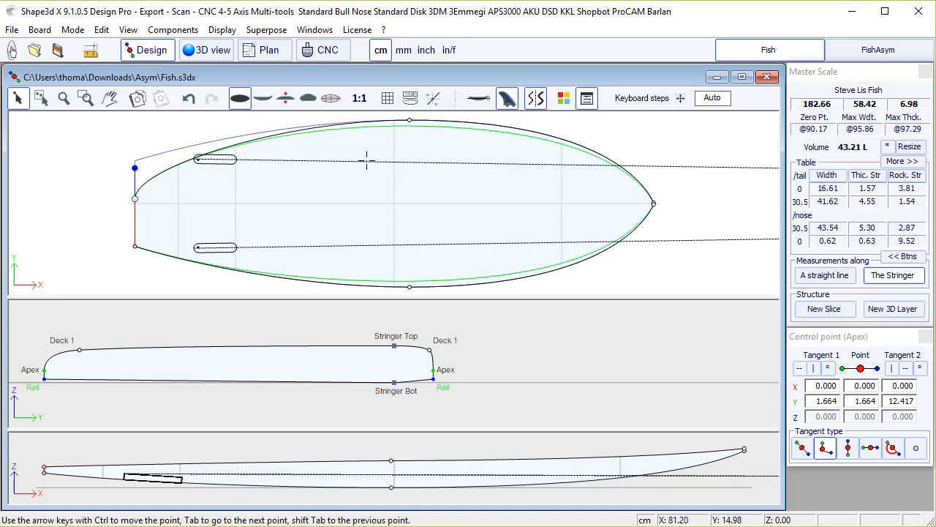
# Step: Examine the asymmetric tail in the 3D view from different angles and return to the design view
pyautogui.click(209, 50)
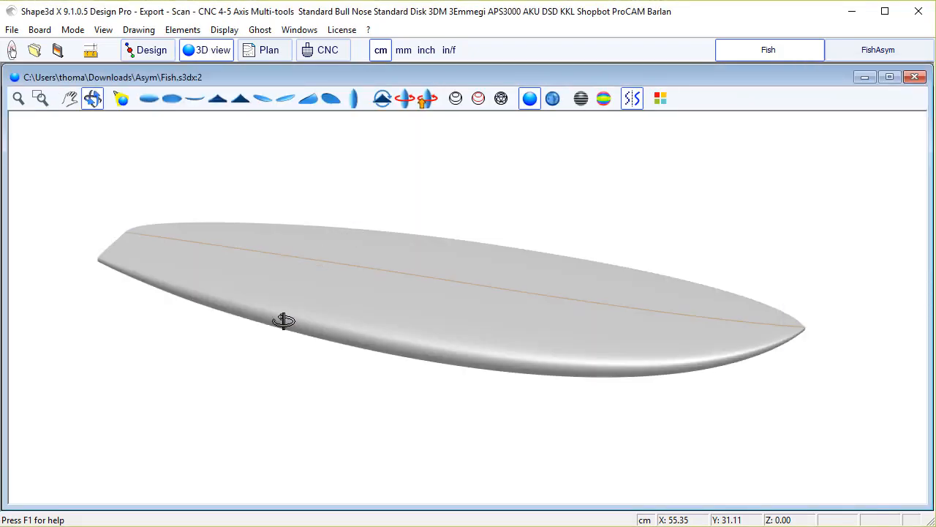
pyautogui.moveTo(282, 320); pyautogui.dragTo(299, 376)
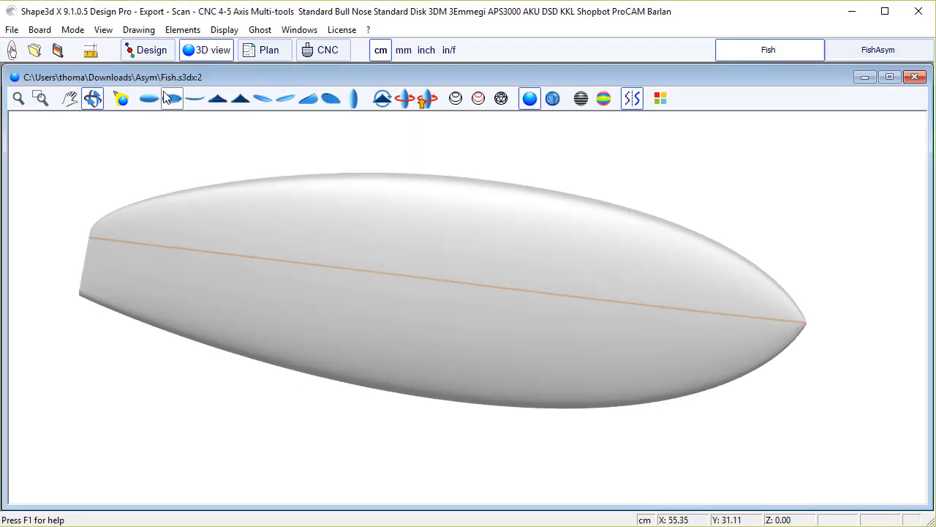
pyautogui.click(150, 50)
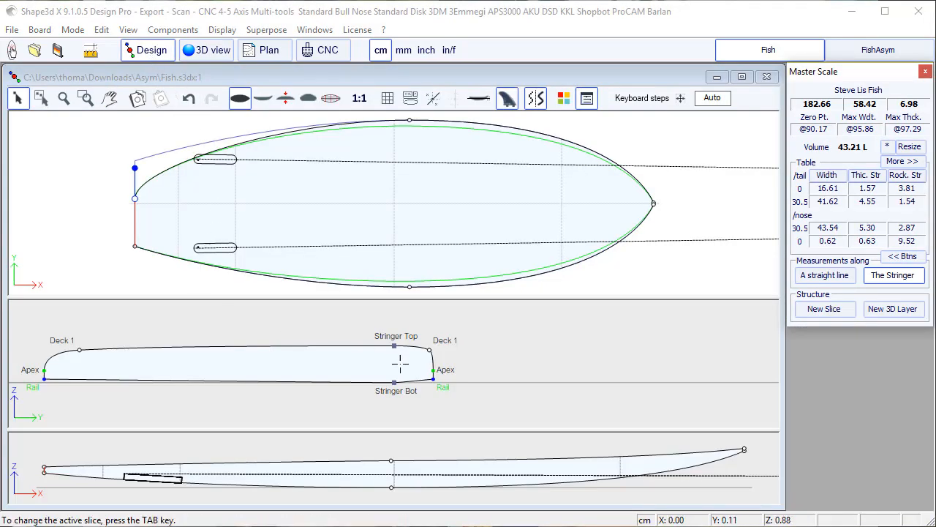
# Step: Move the left apex curve's tail point outward to Y about 7.81 cm on the tail slice
pyautogui.click(390, 346)
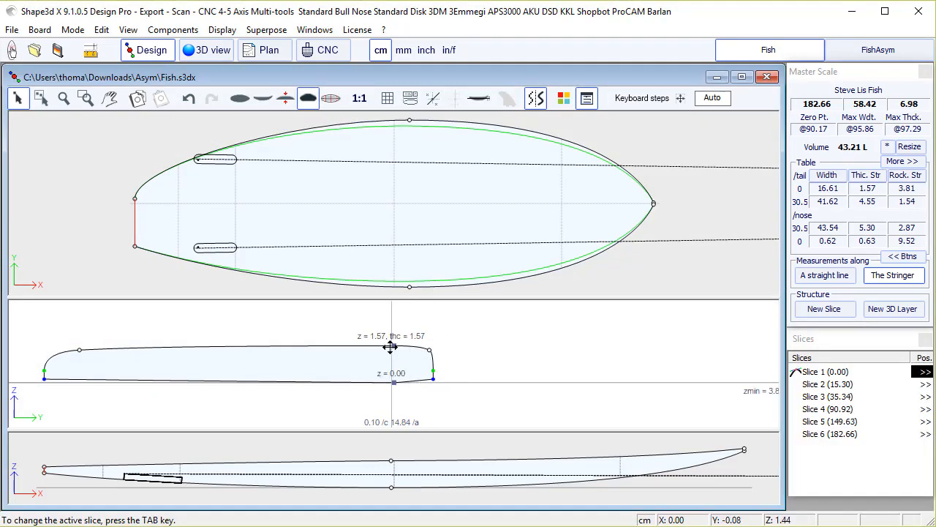
pyautogui.click(176, 186)
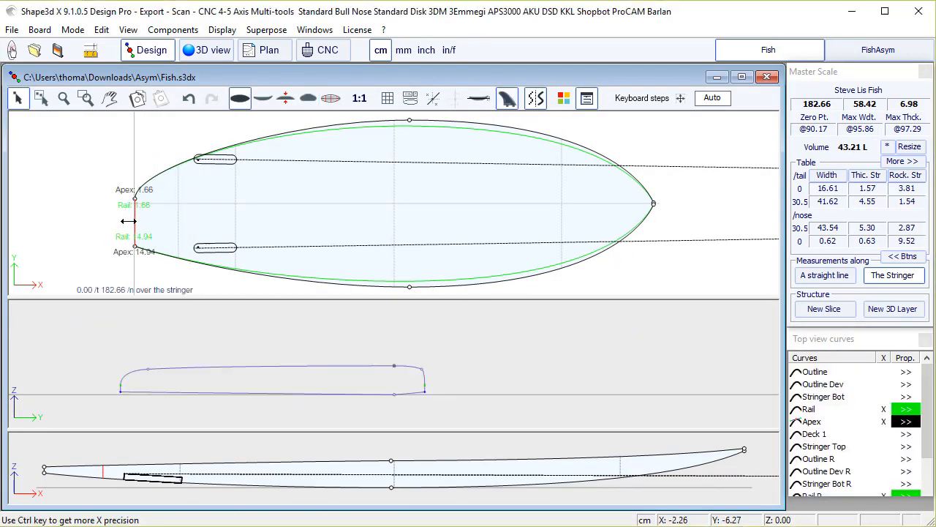
pyautogui.click(128, 221)
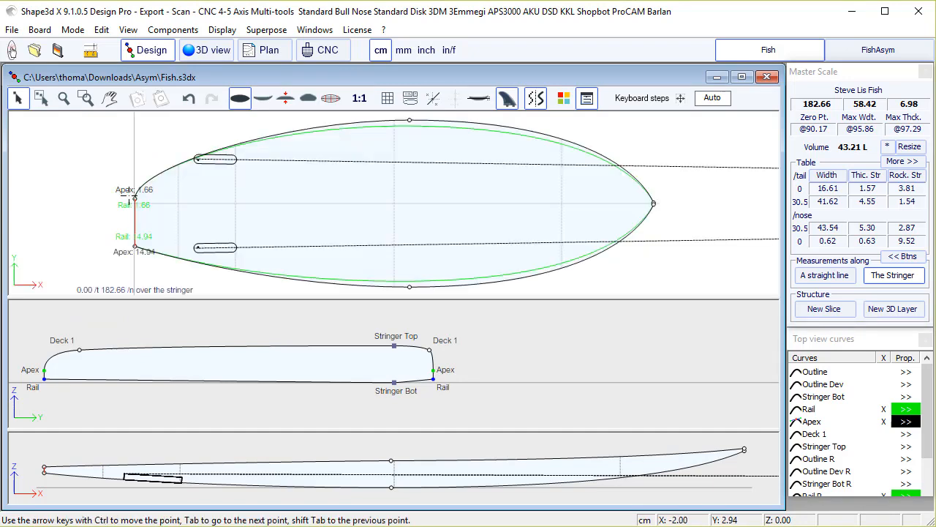
pyautogui.click(134, 200)
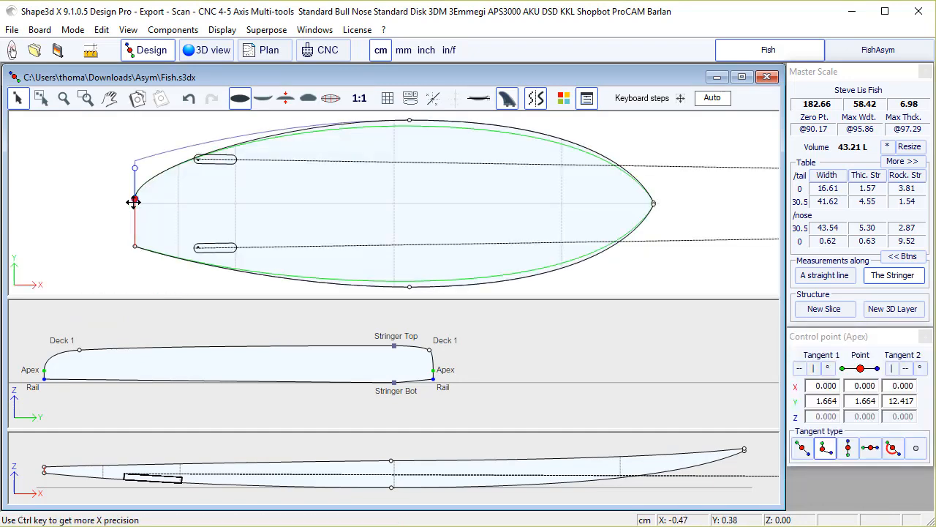
pyautogui.moveTo(133, 200); pyautogui.dragTo(134, 181)
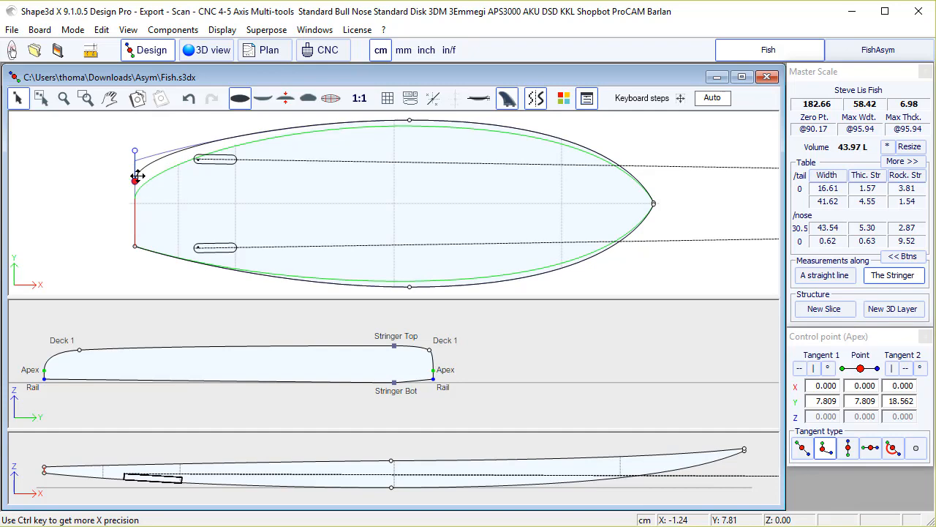
# Step: Add an apex control point 18.22 cm from the tail and move the tail point across the stringer to Y about -10.11 cm
pyautogui.doubleClick(188, 153)
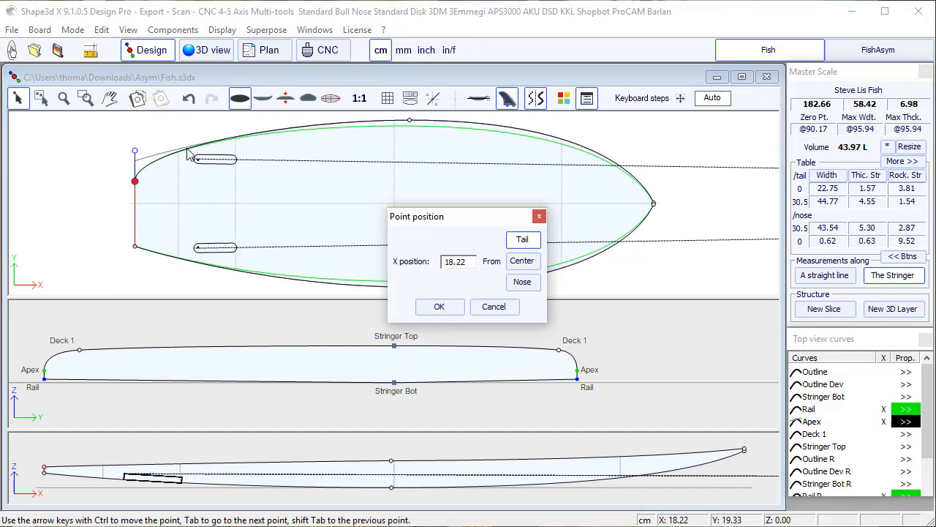
pyautogui.click(436, 306)
pyautogui.moveTo(133, 181); pyautogui.dragTo(135, 233)
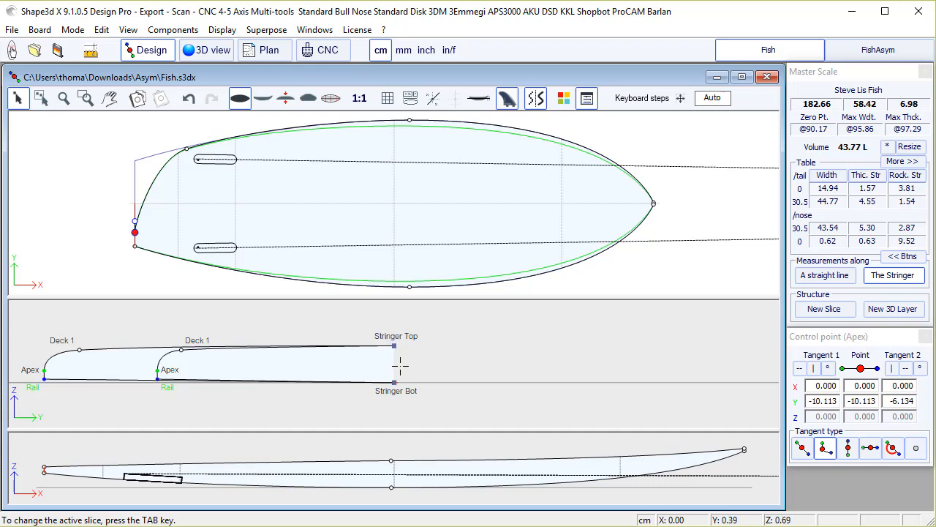
# Step: Inspect the Stringer Bot R curve's properties in the top view curve list and close them unchanged
pyautogui.click(527, 218)
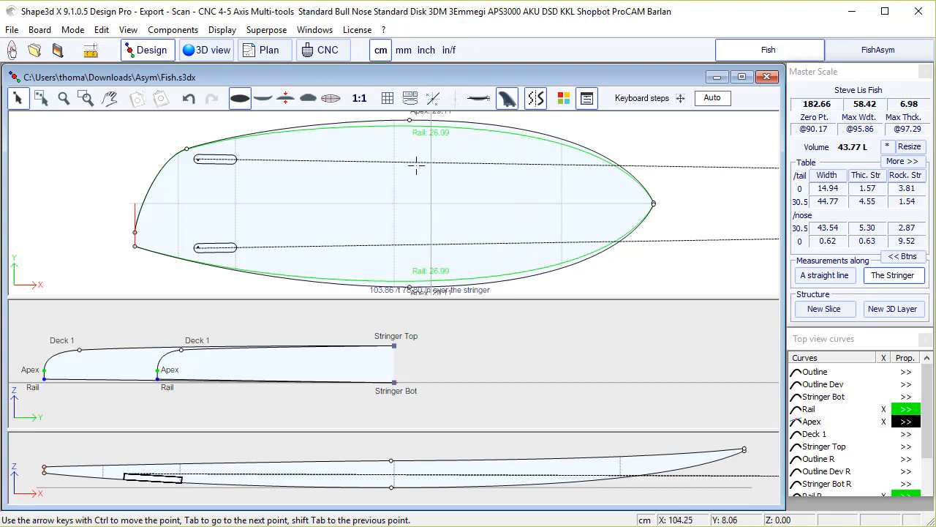
pyautogui.moveTo(927, 414); pyautogui.dragTo(928, 465)
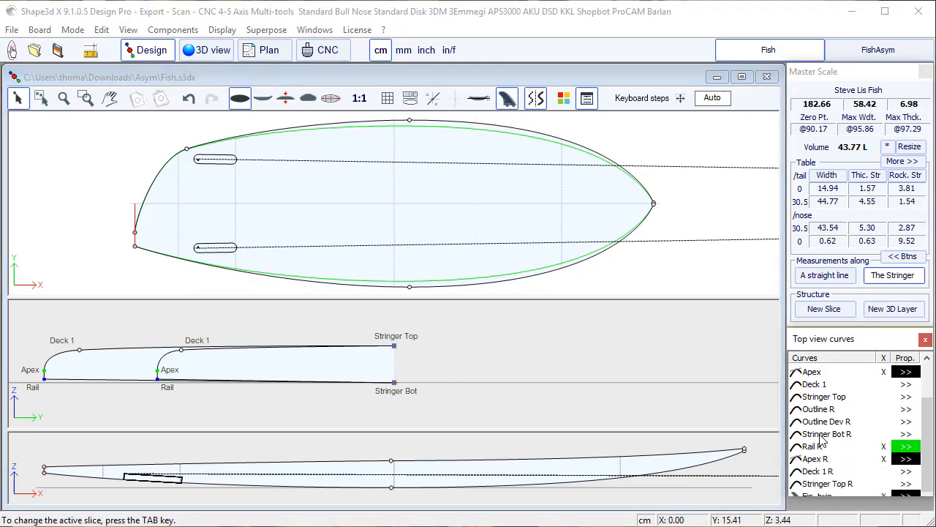
pyautogui.click(822, 436)
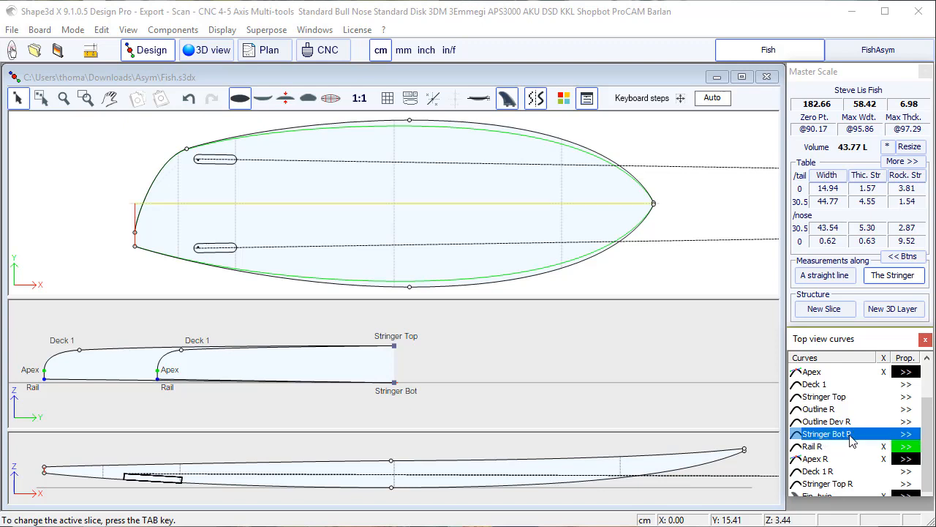
pyautogui.click(907, 435)
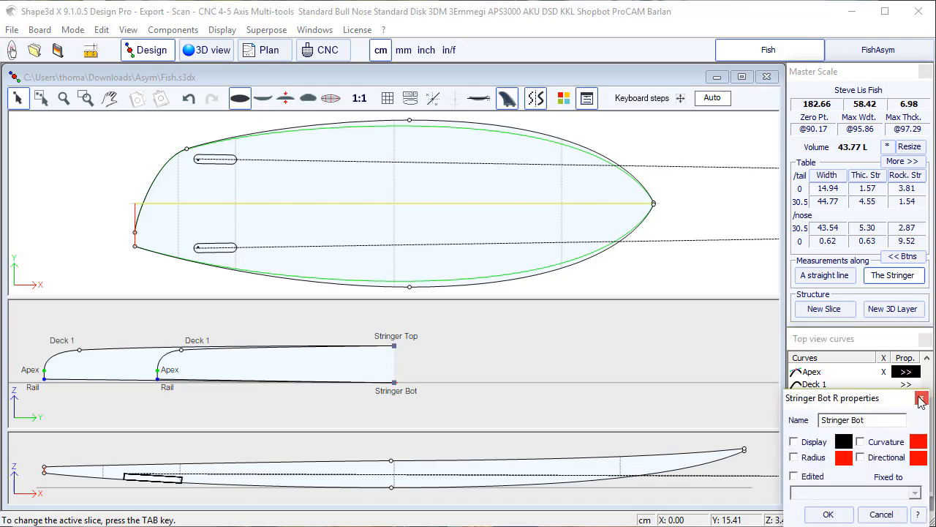
pyautogui.click(921, 399)
pyautogui.moveTo(929, 444); pyautogui.dragTo(931, 401)
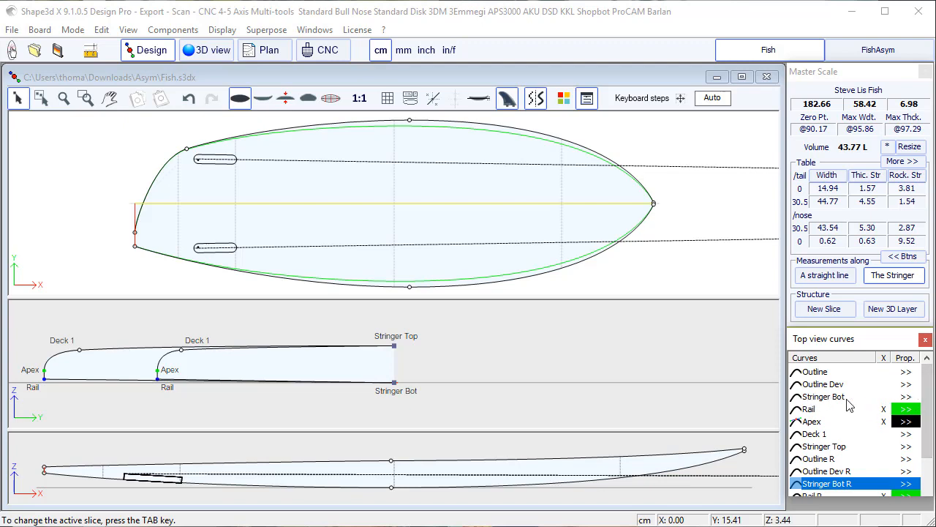
# Step: Turn on Edited for the left Stringer Bot curve in the top view and apply the change
pyautogui.click(908, 396)
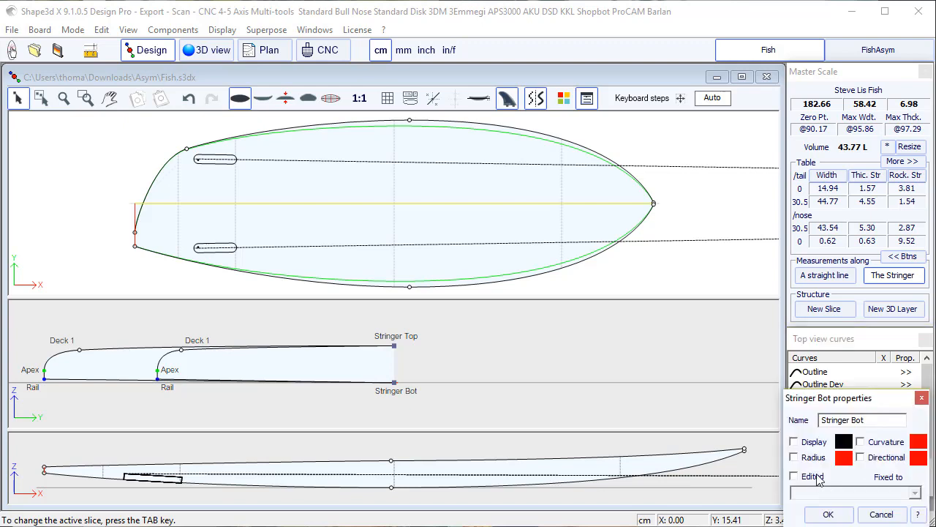
pyautogui.click(819, 476)
pyautogui.click(830, 514)
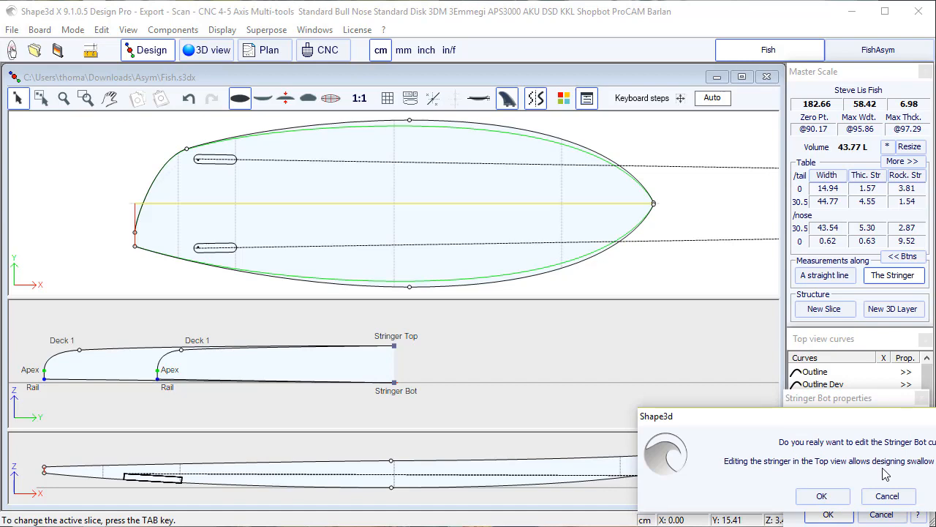
pyautogui.click(885, 496)
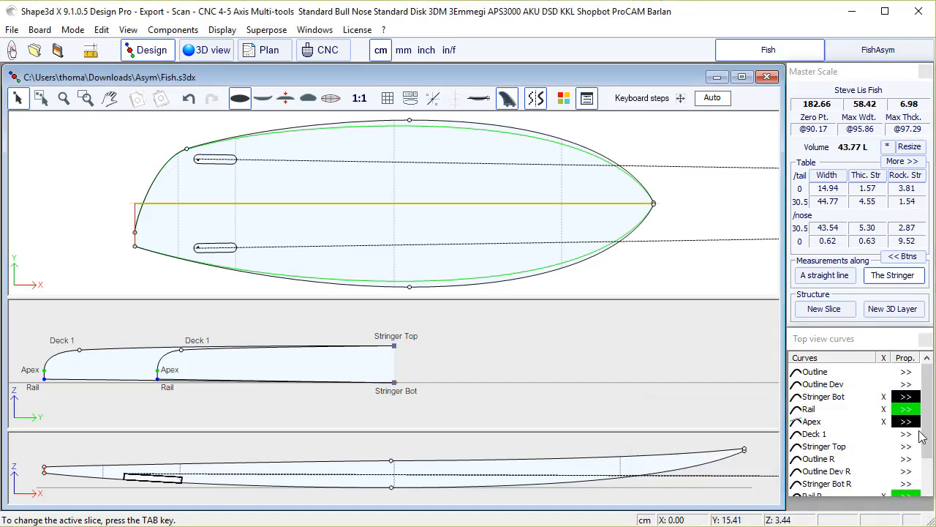
# Step: Turn on Edited for the Stringer Bot R curve in the top view and accept the confirmation
pyautogui.scroll(-3, 865, 450)
pyautogui.click(825, 422)
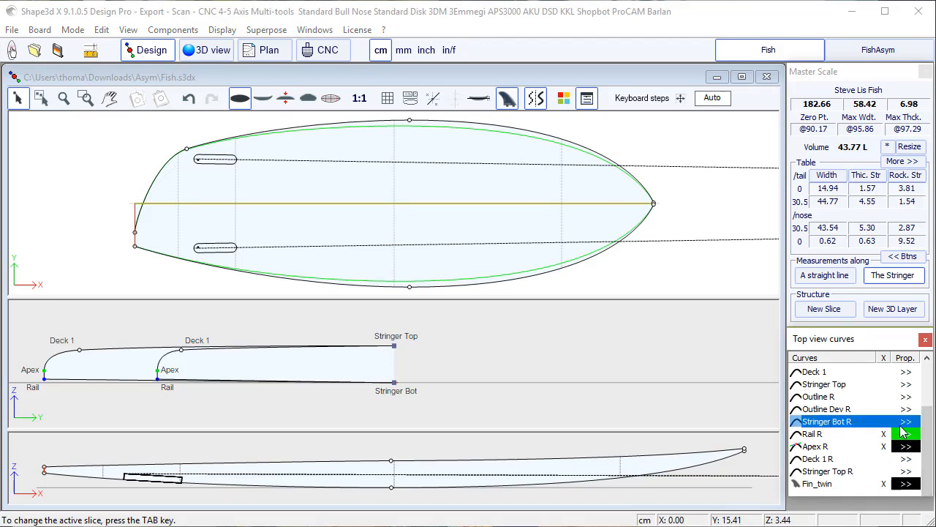
pyautogui.click(905, 422)
pyautogui.click(809, 477)
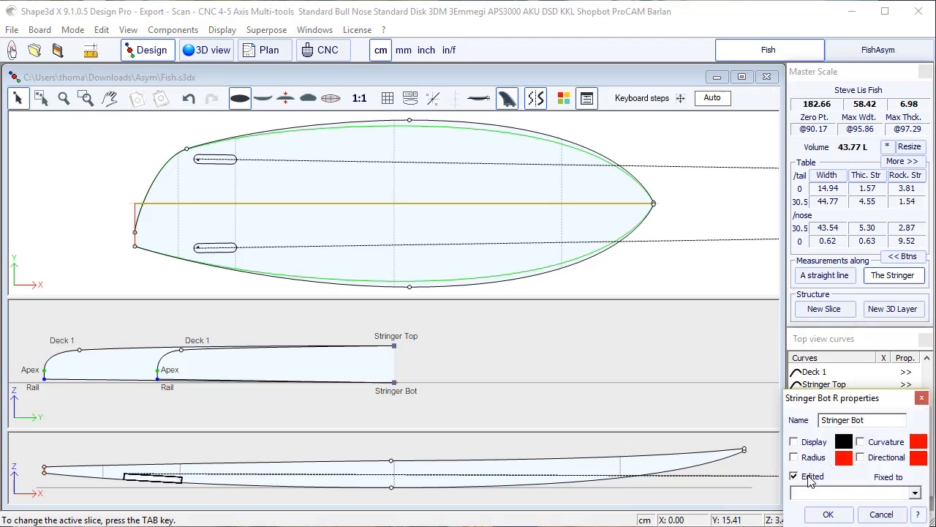
pyautogui.click(828, 514)
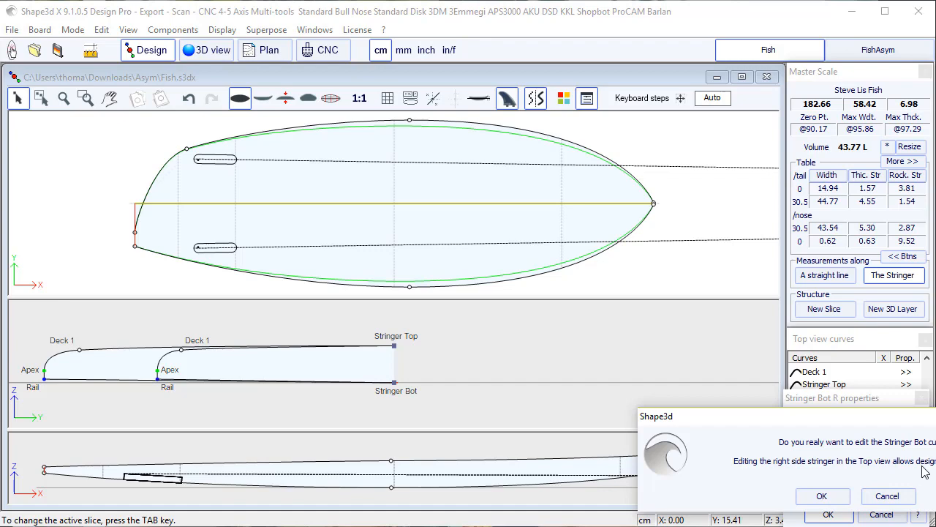
pyautogui.click(822, 497)
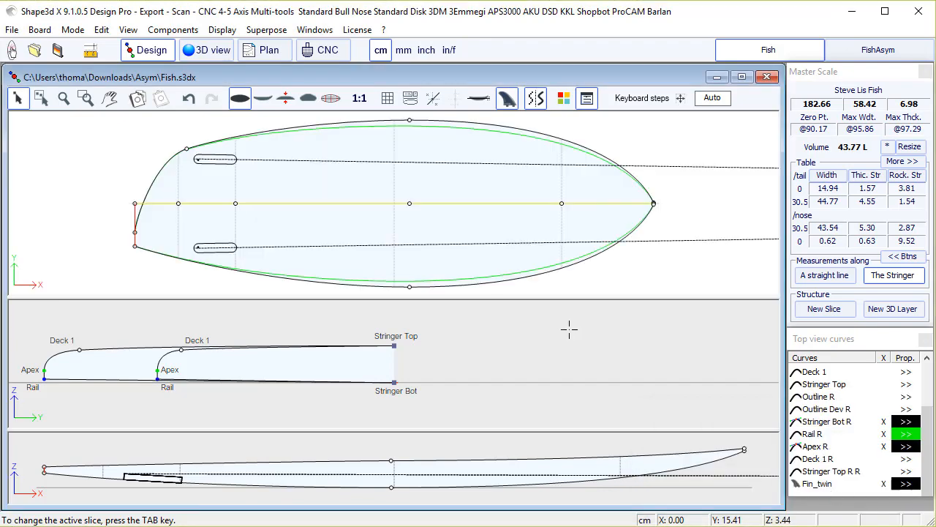
# Step: Move the Stringer Bot R tail point across to between the two outline tail points and delete the stringer point at X 15.301 cm
pyautogui.click(135, 204)
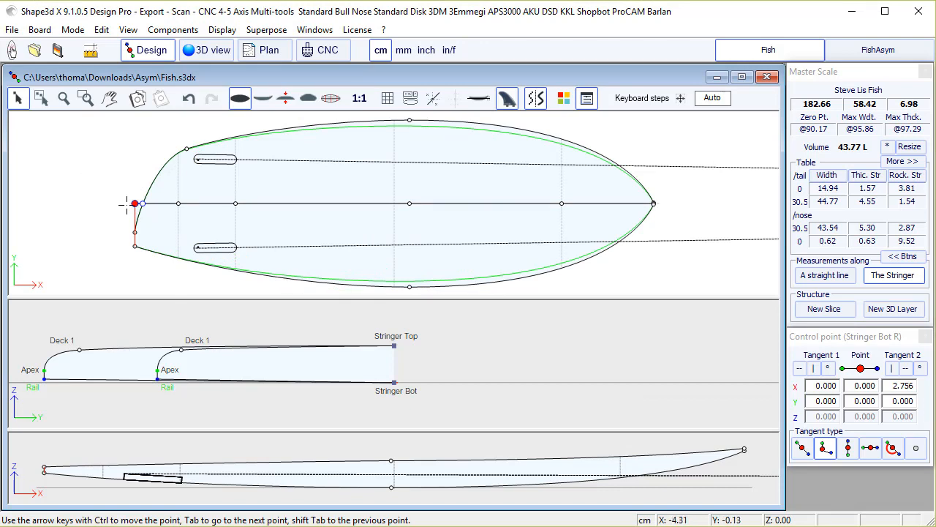
pyautogui.moveTo(134, 204); pyautogui.dragTo(152, 223)
pyautogui.click(178, 203)
pyautogui.press('Delete')
pyautogui.press('Return')
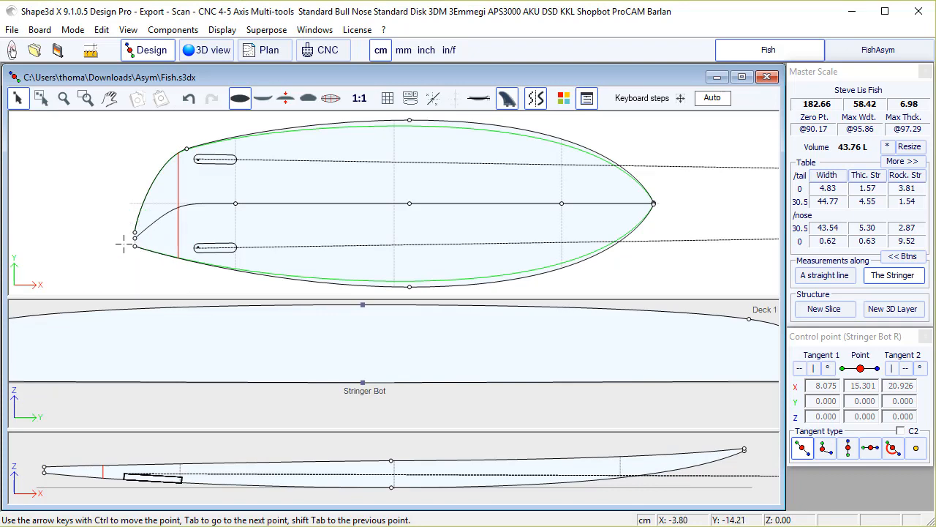
# Step: Display Slice 1 at the tail to examine its section, and return to the top view
pyautogui.click(183, 341)
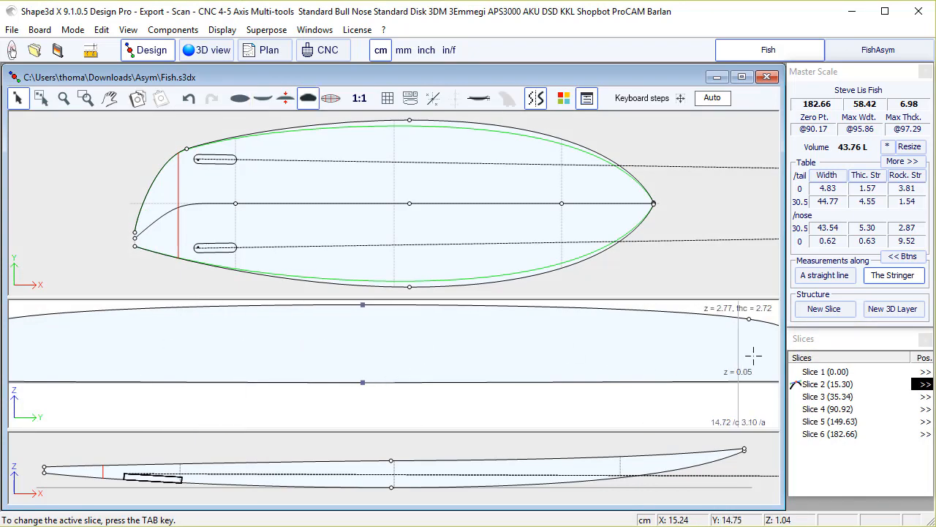
pyautogui.click(820, 372)
pyautogui.scroll(4, 58, 372)
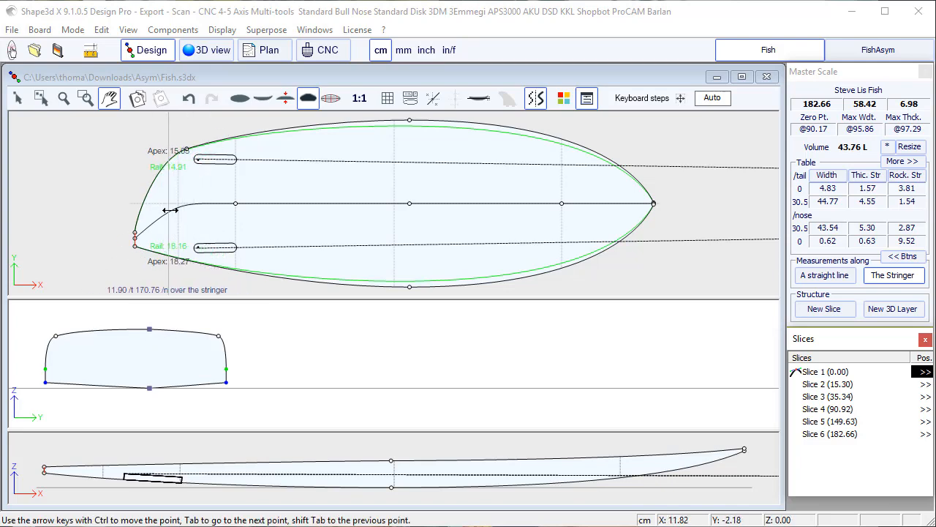
pyautogui.click(149, 149)
pyautogui.moveTo(185, 151); pyautogui.dragTo(357, 162)
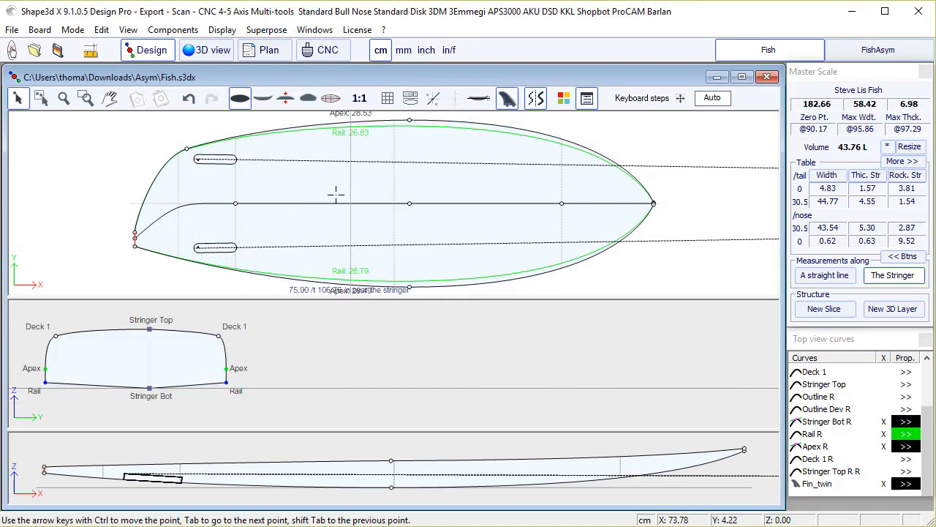
# Step: Inspect the asymmetric Fish board in 3D from several angles, including flat from above, and close the 3D view
pyautogui.click(207, 50)
pyautogui.moveTo(379, 355); pyautogui.dragTo(432, 248)
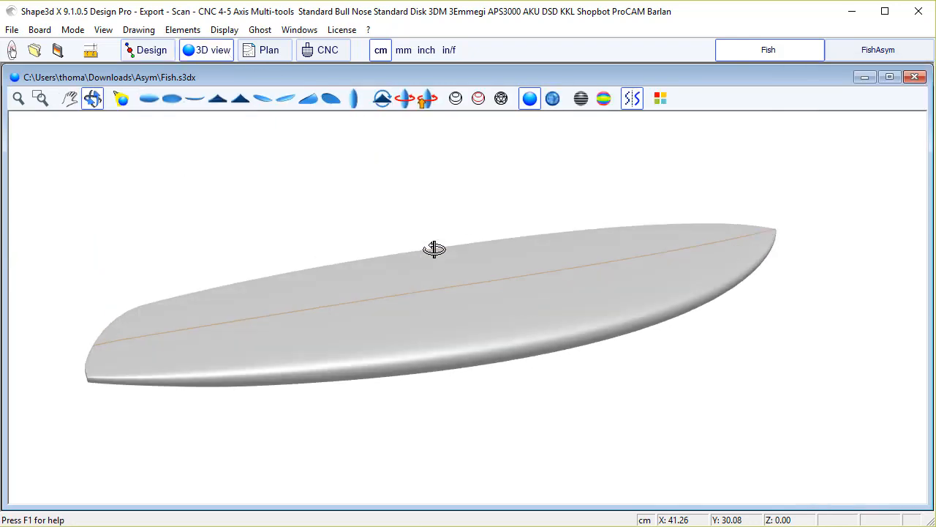
pyautogui.moveTo(433, 287)
pyautogui.mouseDown()
pyautogui.moveTo(426, 330)
pyautogui.moveTo(398, 356)
pyautogui.moveTo(589, 236)
pyautogui.mouseUp()
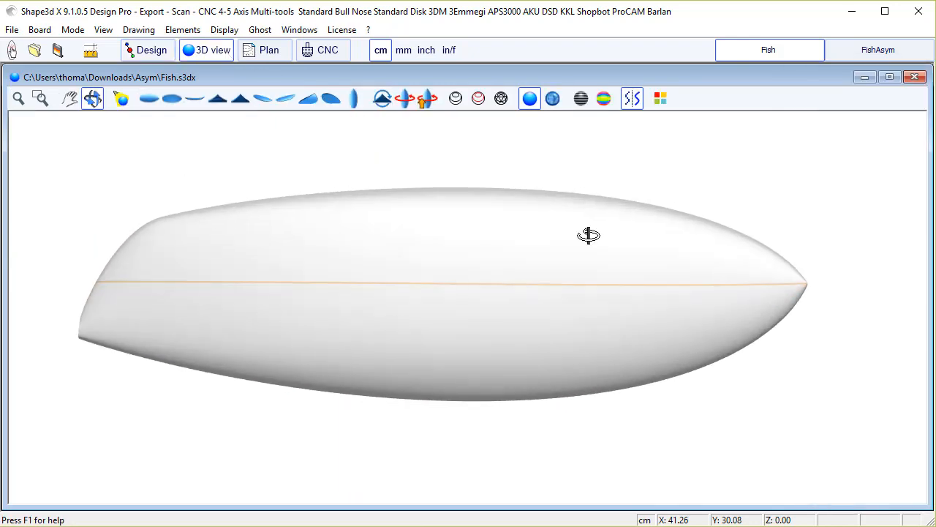
pyautogui.click(915, 77)
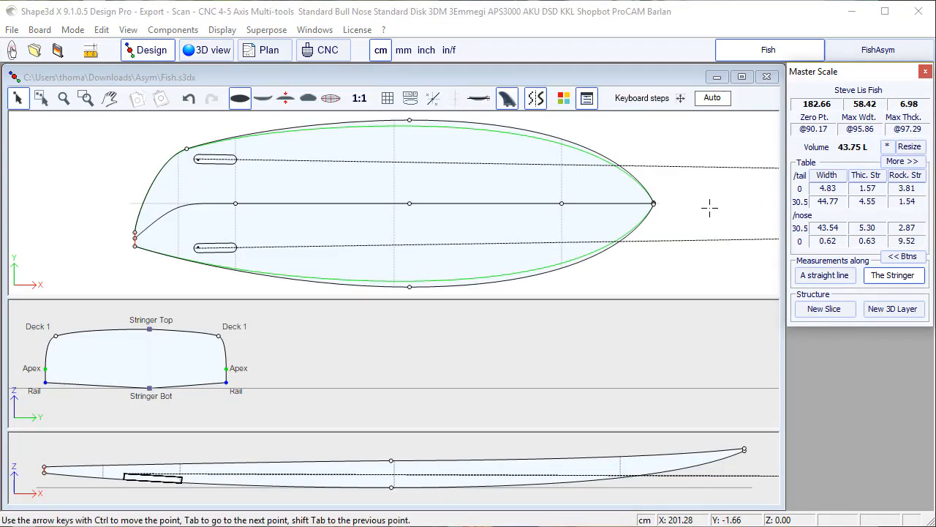
# Step: Open Fin.s3dx from the Asym folder and select the outline's control point at X 0 in the top view
pyautogui.click(35, 50)
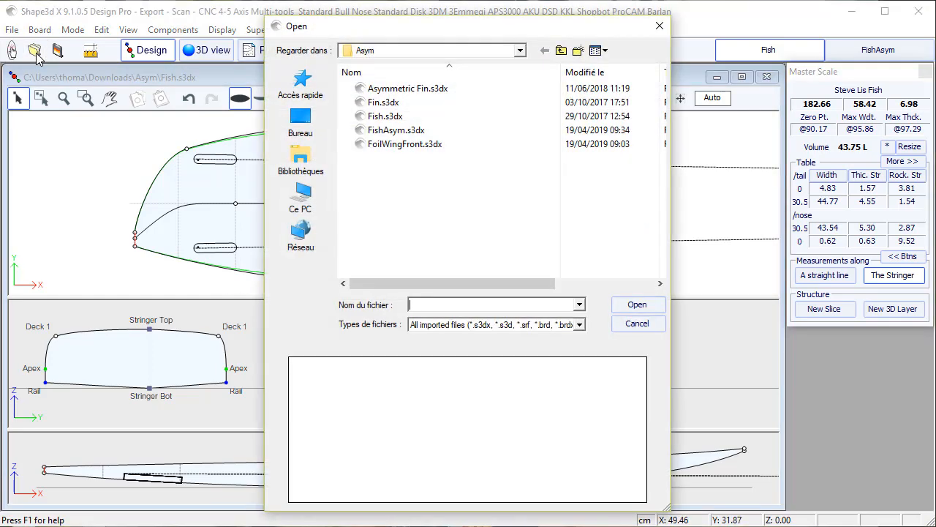
pyautogui.click(382, 103)
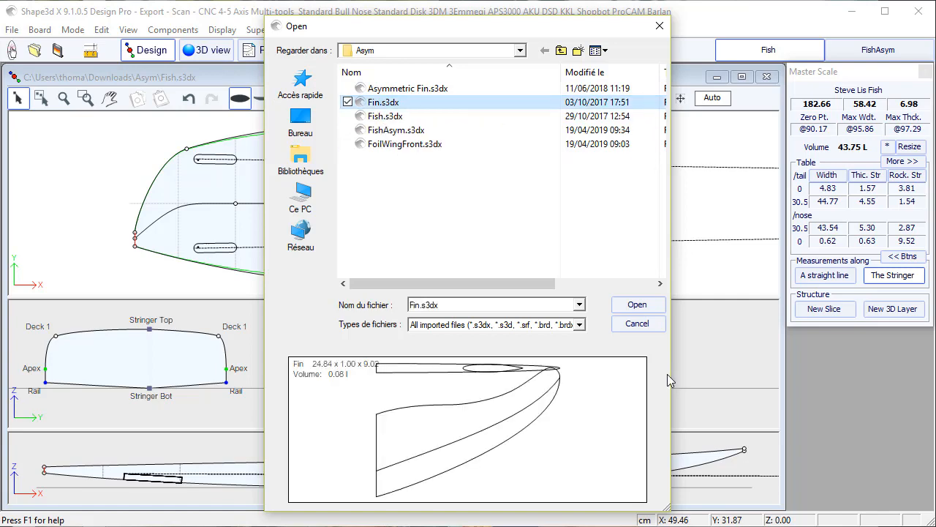
pyautogui.click(637, 305)
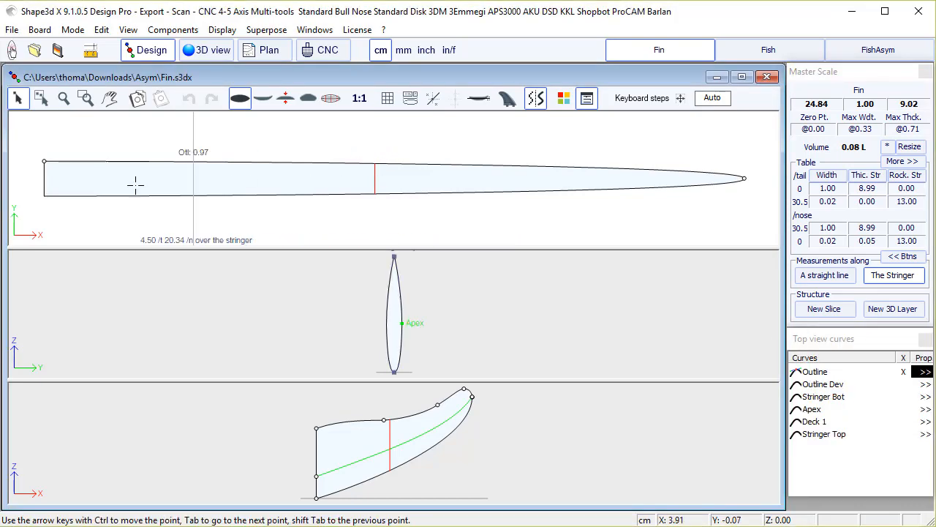
pyautogui.click(46, 160)
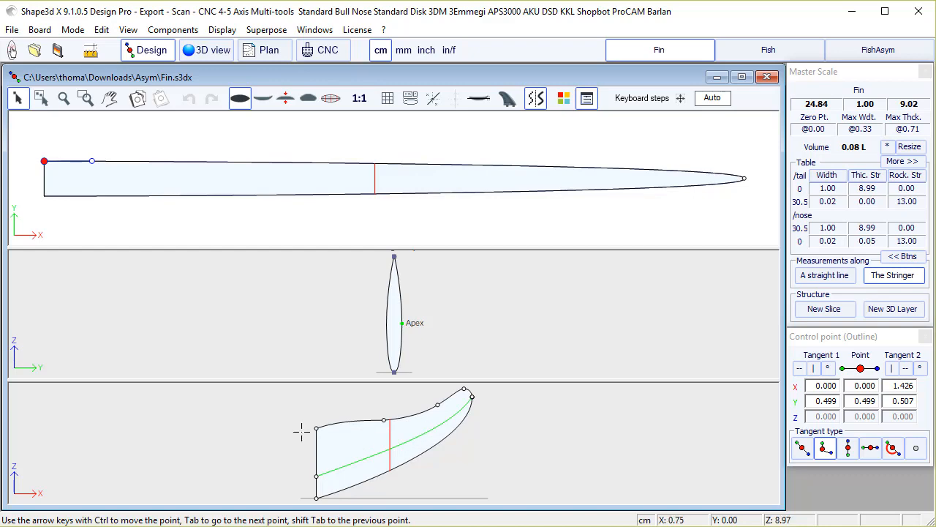
# Step: Inspect both sides of the symmetric fin in 3D, and close the 3D view and the fin file
pyautogui.click(207, 50)
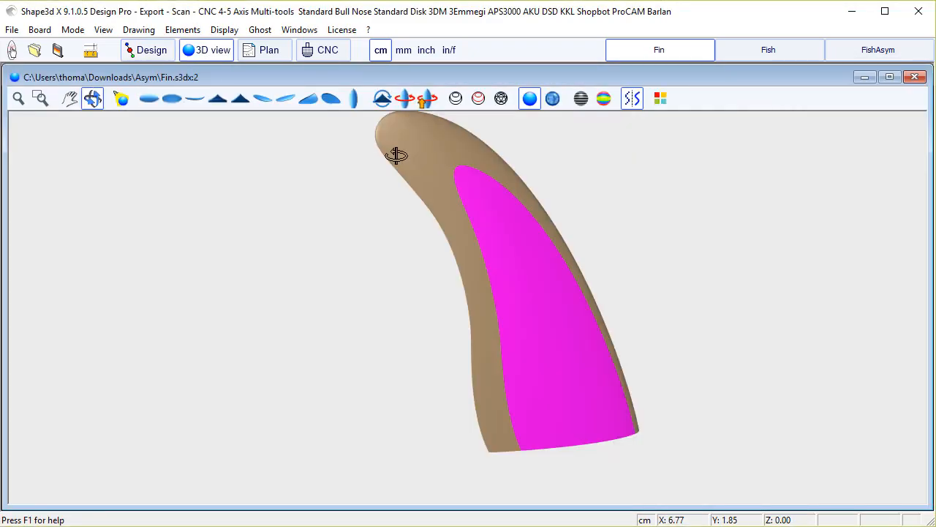
pyautogui.moveTo(387, 151); pyautogui.dragTo(331, 279)
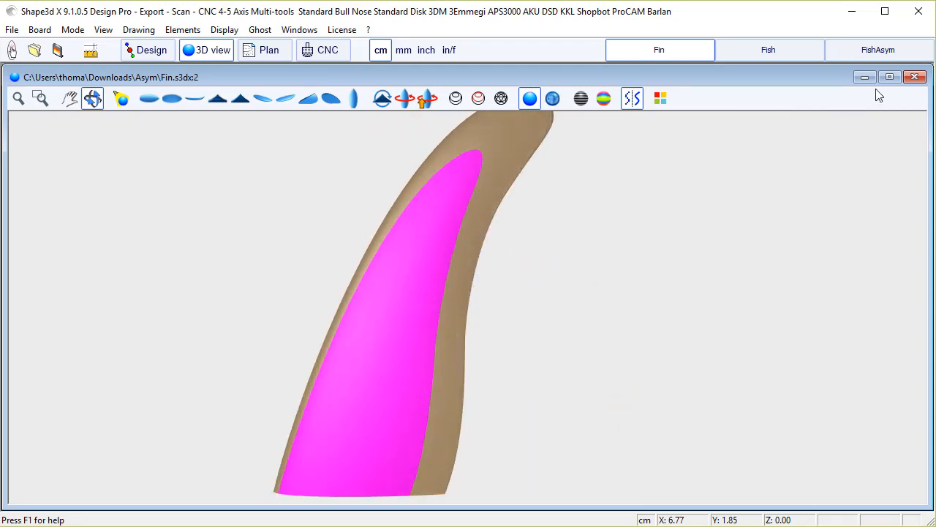
pyautogui.click(916, 77)
pyautogui.click(766, 77)
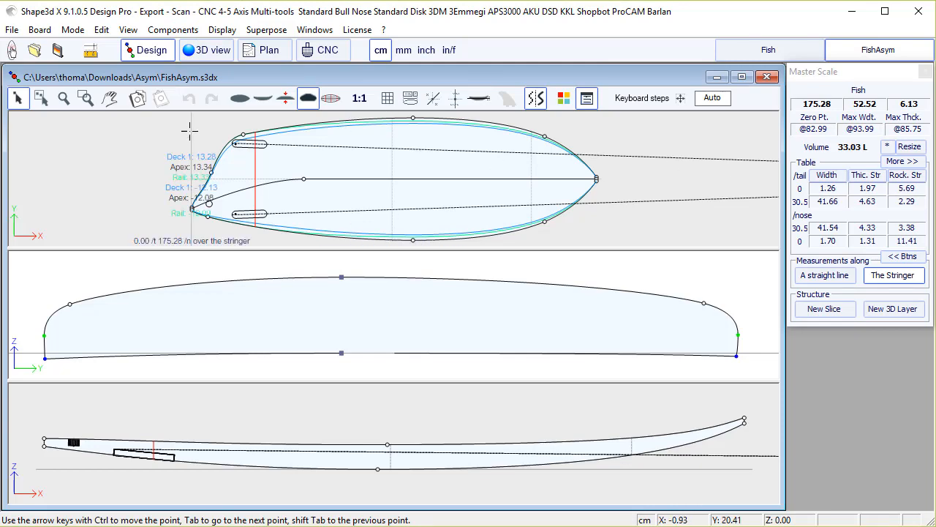
# Step: Open Asymmetric Fin.s3dx from the Asym folder and enlarge its top view
pyautogui.click(34, 51)
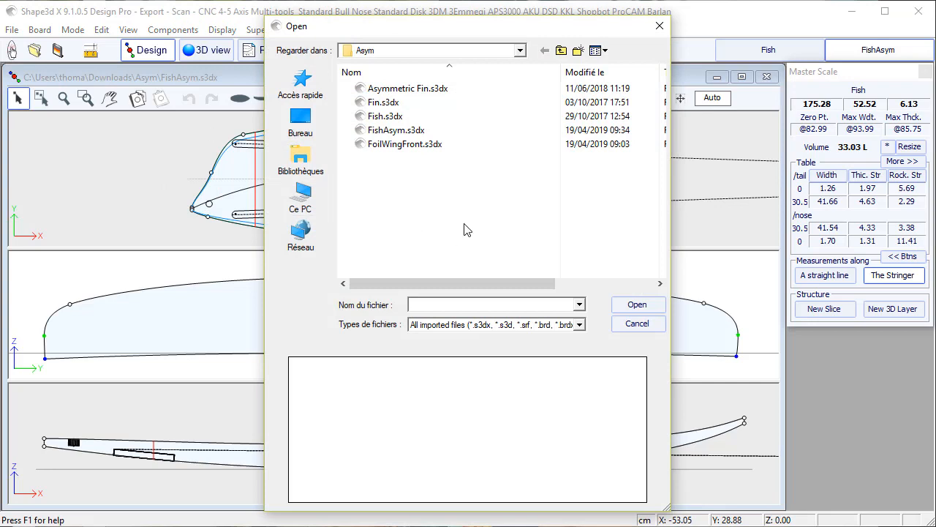
pyautogui.click(409, 89)
pyautogui.click(635, 304)
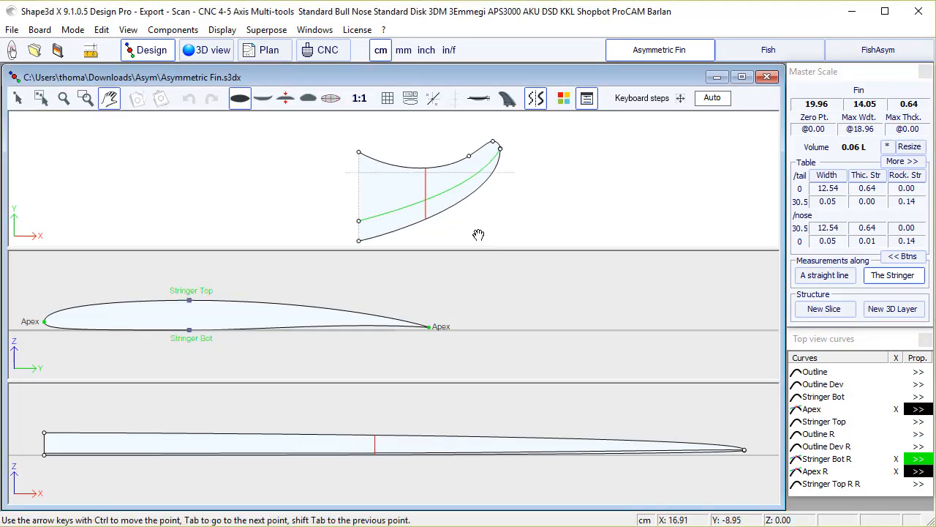
pyautogui.scroll(1, 478, 235)
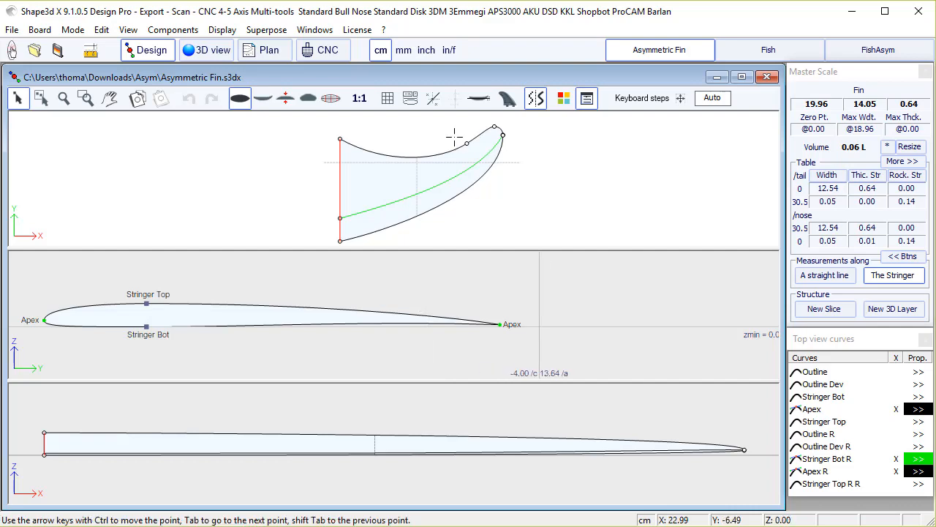
# Step: Inspect the asymmetric fin's foil in 3D and close the 3D view
pyautogui.click(209, 53)
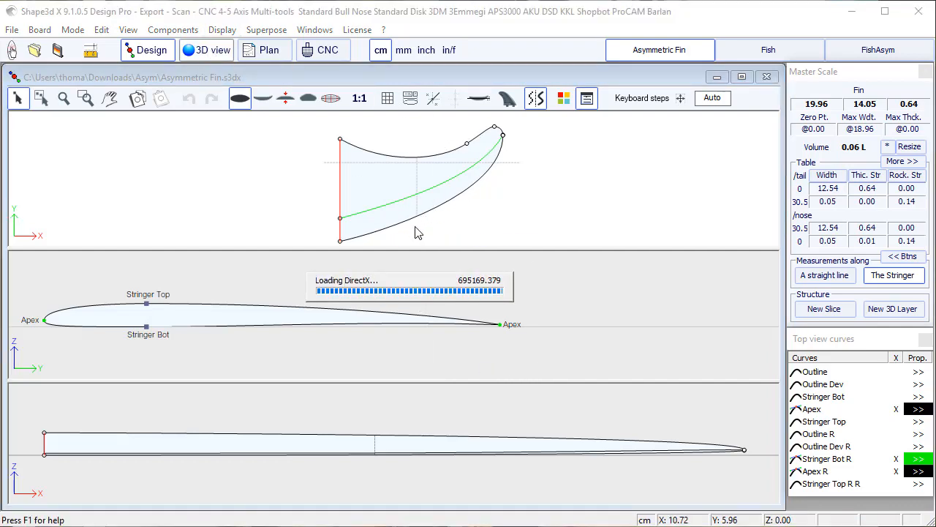
pyautogui.moveTo(414, 232); pyautogui.dragTo(505, 307)
pyautogui.click(914, 77)
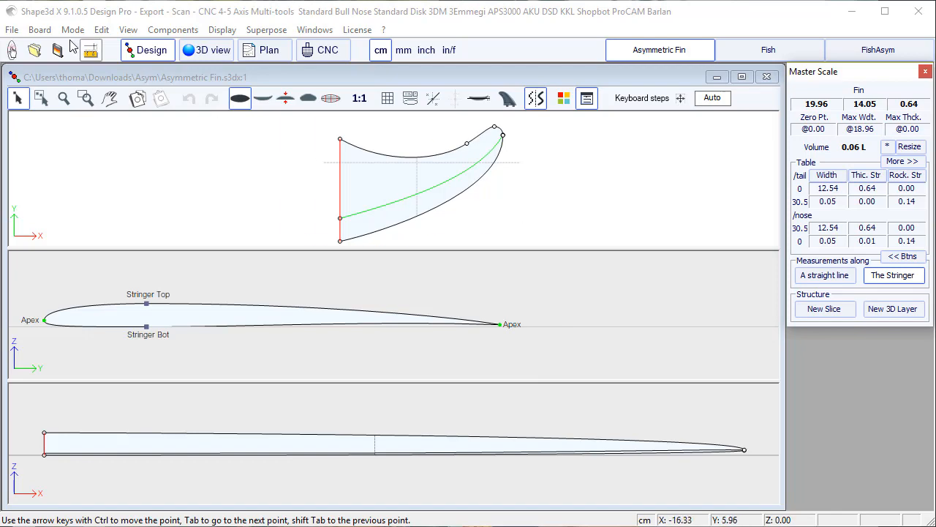
# Step: Open FoilWingFront.s3dx from the Asym folder
pyautogui.click(35, 49)
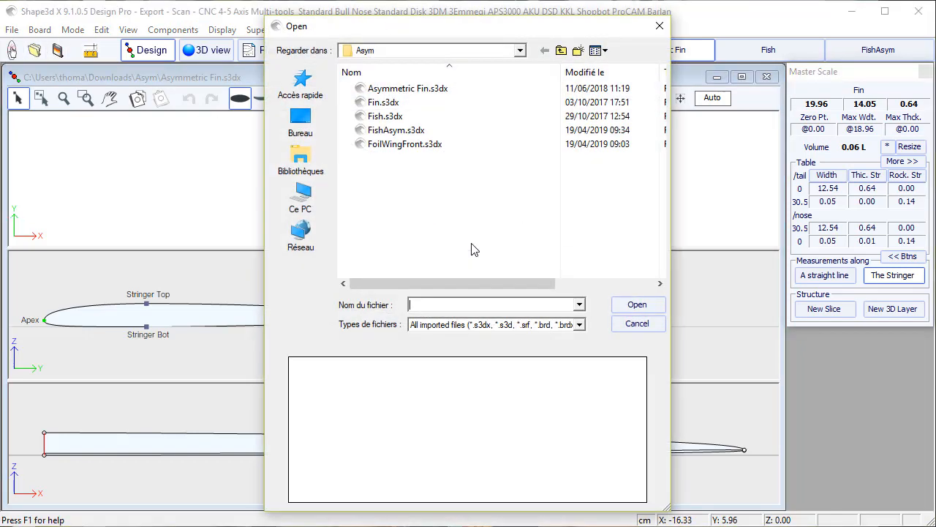
pyautogui.click(401, 144)
pyautogui.click(631, 307)
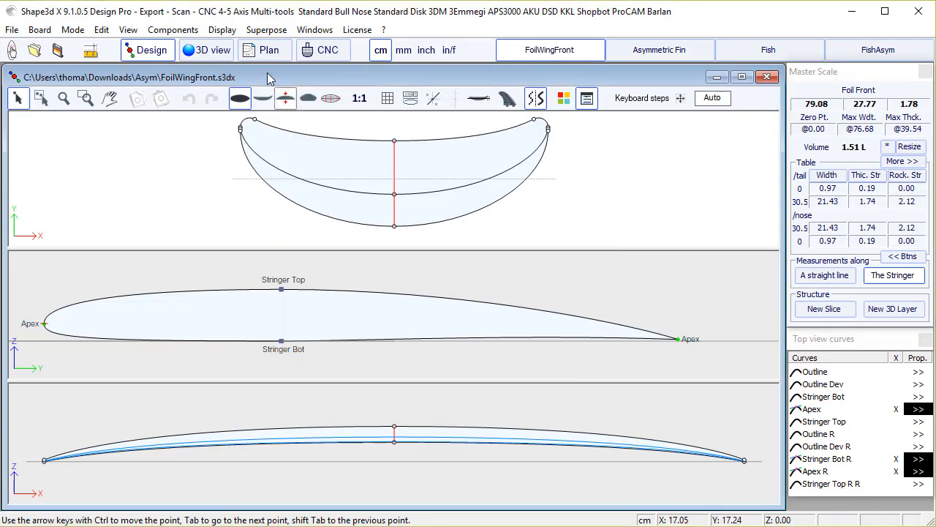
# Step: Inspect the front foil wing in 3D, and close the 3D view and the wing file
pyautogui.click(207, 50)
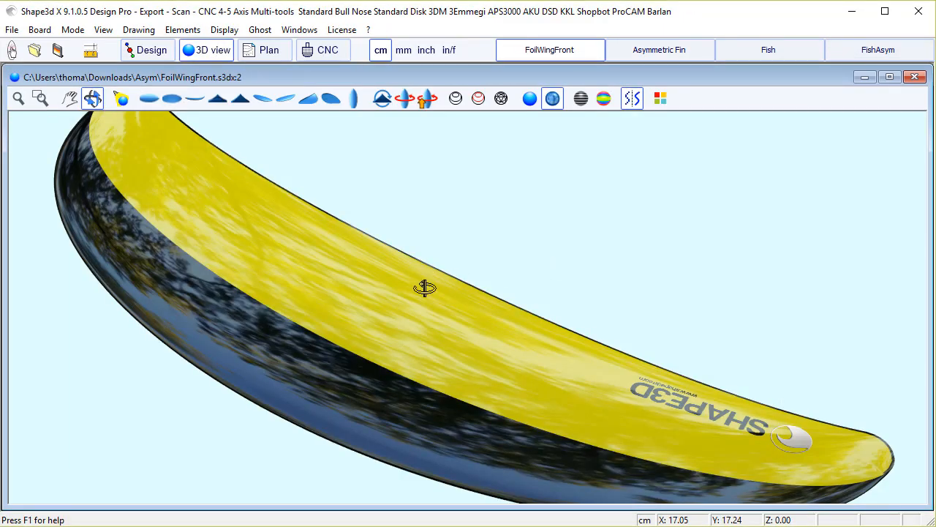
pyautogui.moveTo(425, 287); pyautogui.dragTo(455, 252)
pyautogui.click(916, 78)
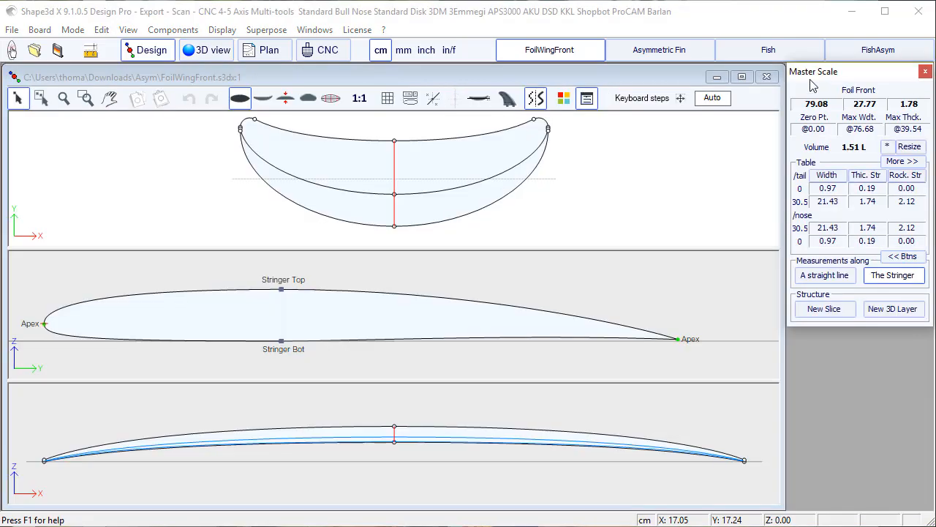
pyautogui.click(767, 77)
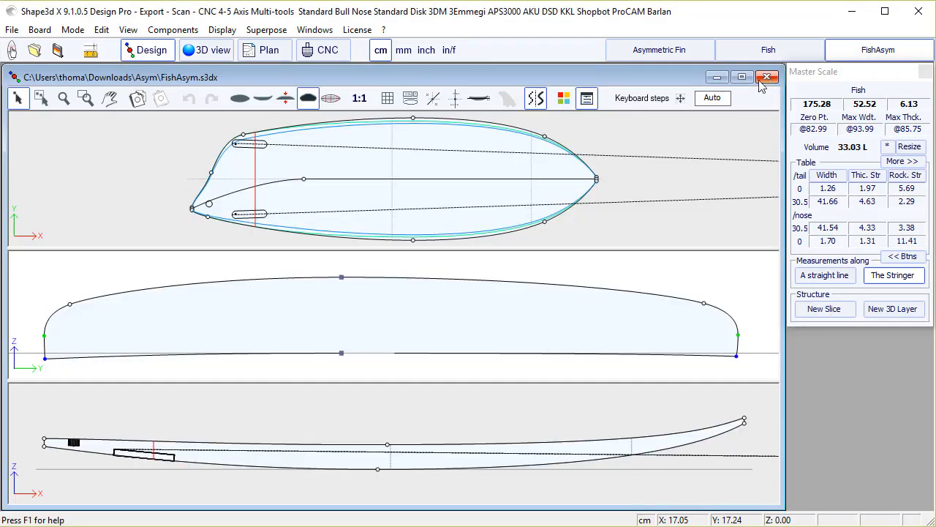
# Step: Create a new model from New.s3dx with the default 186.77 x 46.00 x 5.99 cm dimensions
pyautogui.click(13, 49)
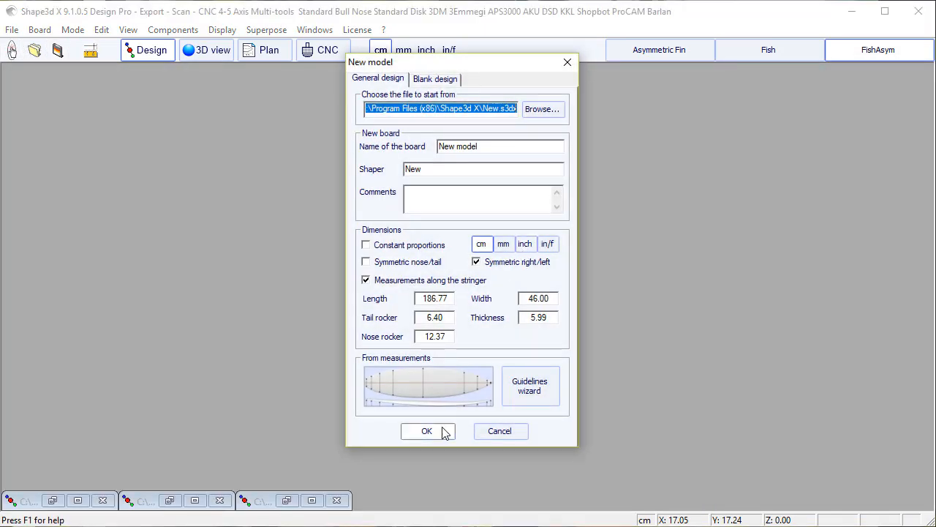
pyautogui.click(443, 432)
pyautogui.click(396, 172)
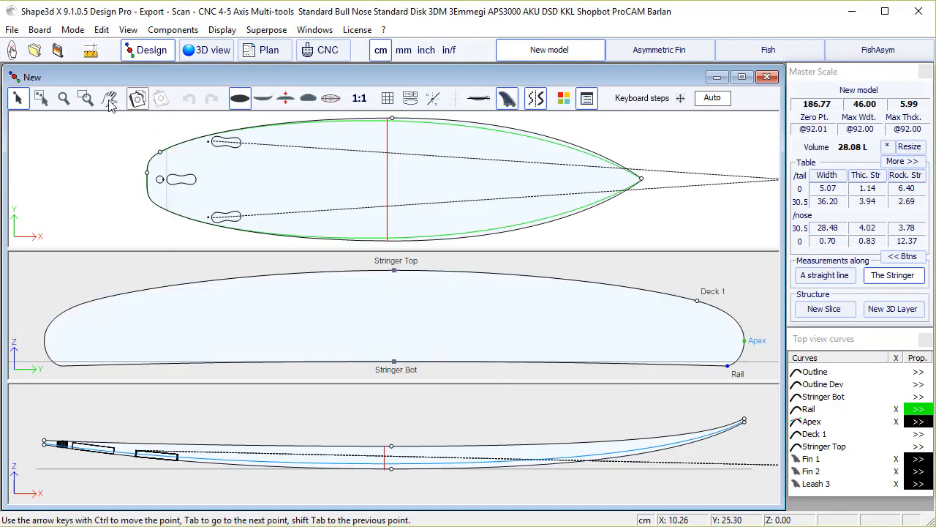
# Step: Turn on Symmetric nose/tail and turn off Symmetric right/left in the new model's size and parameters
pyautogui.click(90, 51)
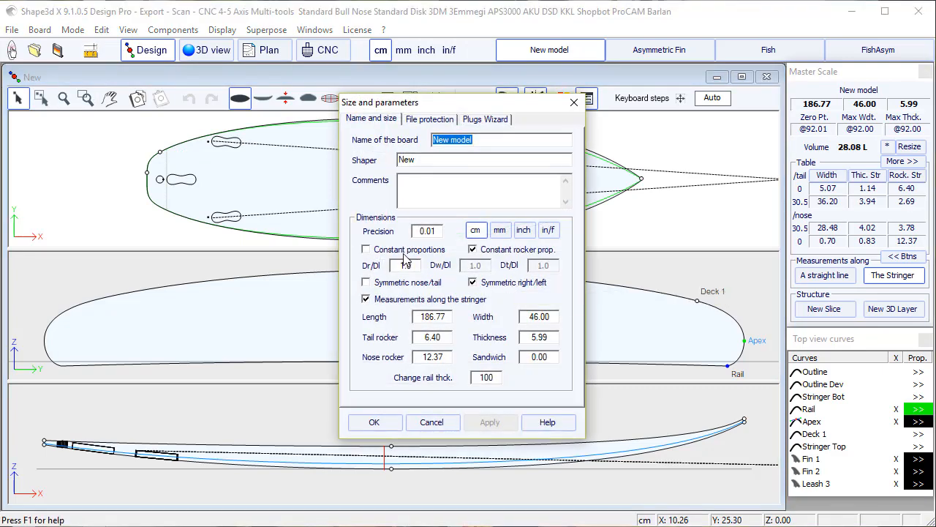
pyautogui.click(405, 284)
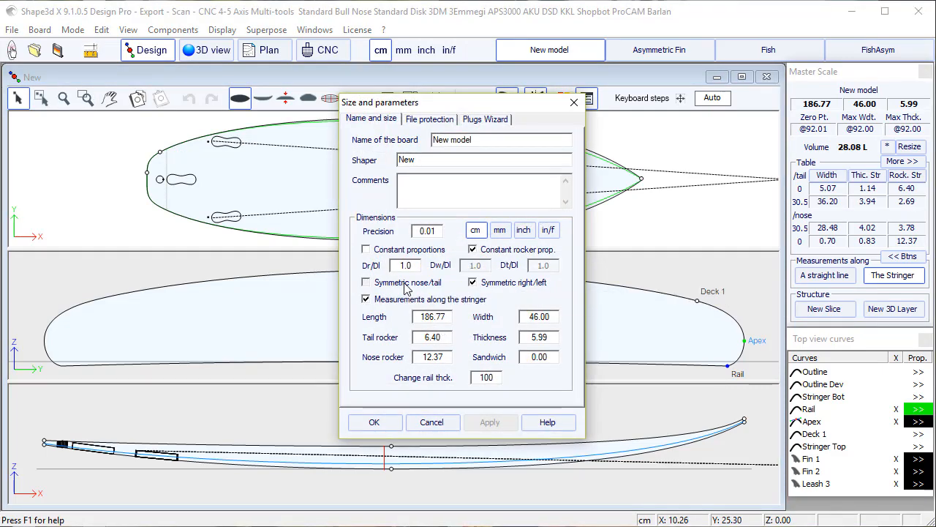
pyautogui.click(507, 288)
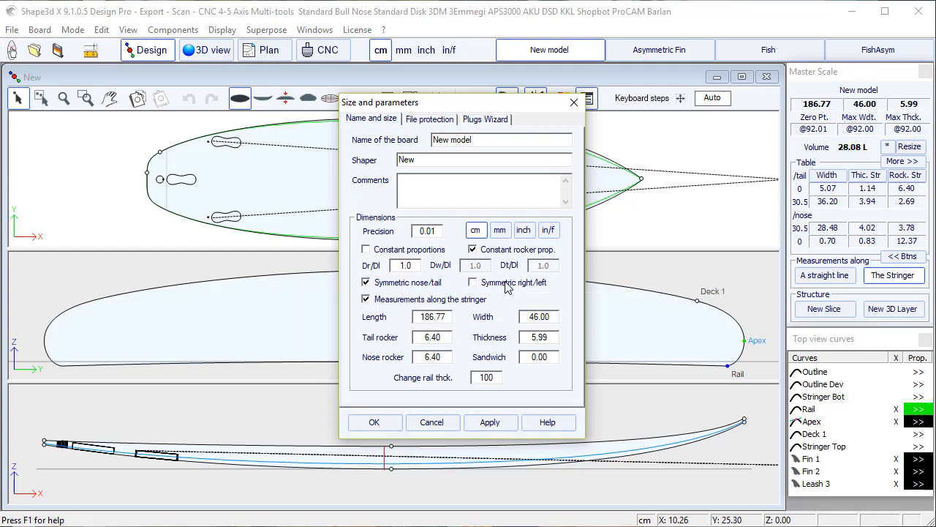
pyautogui.click(375, 421)
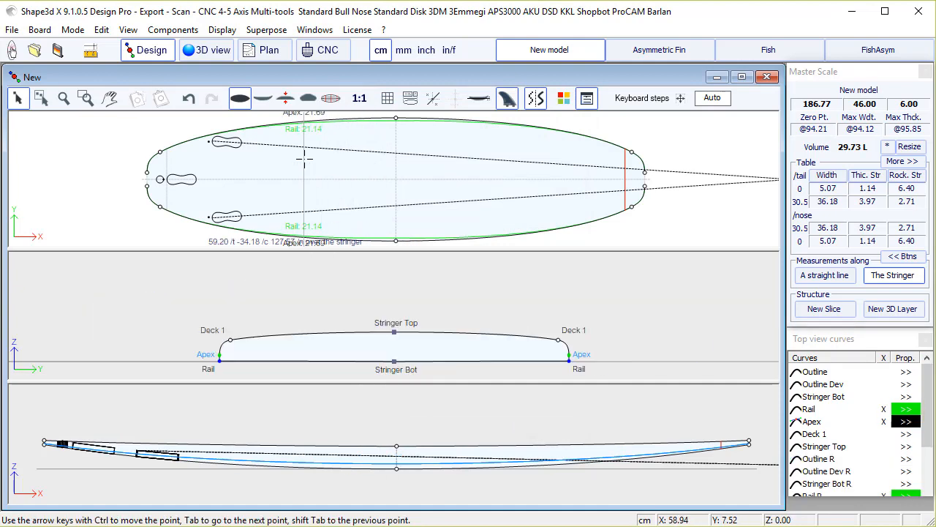
# Step: Delete the pair of side fin plugs and the centre fin plug from the new model
pyautogui.click(233, 142)
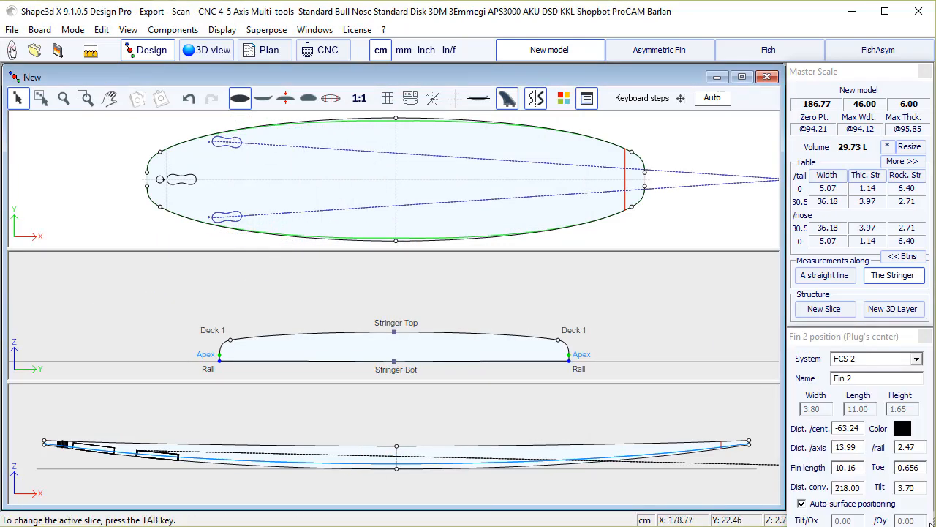
pyautogui.press('Delete')
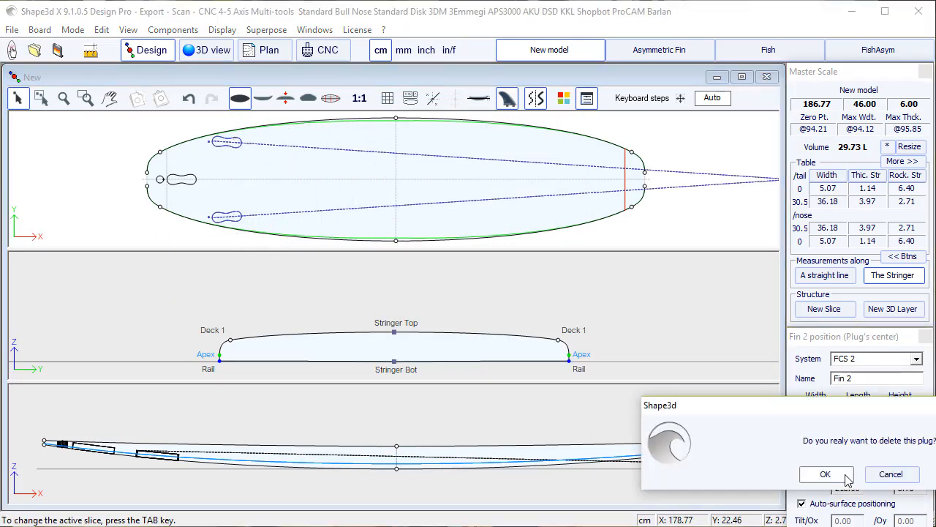
pyautogui.click(812, 475)
pyautogui.click(172, 178)
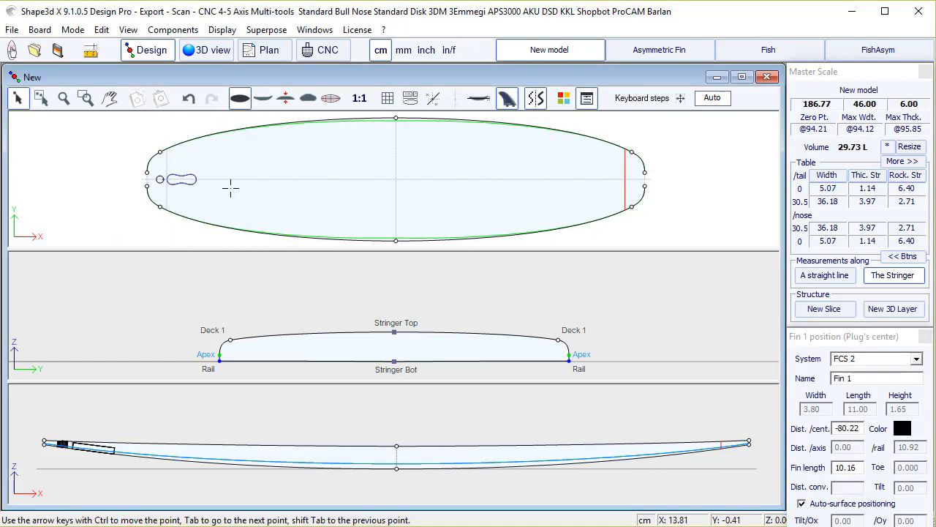
pyautogui.moveTo(863, 330); pyautogui.dragTo(849, 262)
pyautogui.click(891, 468)
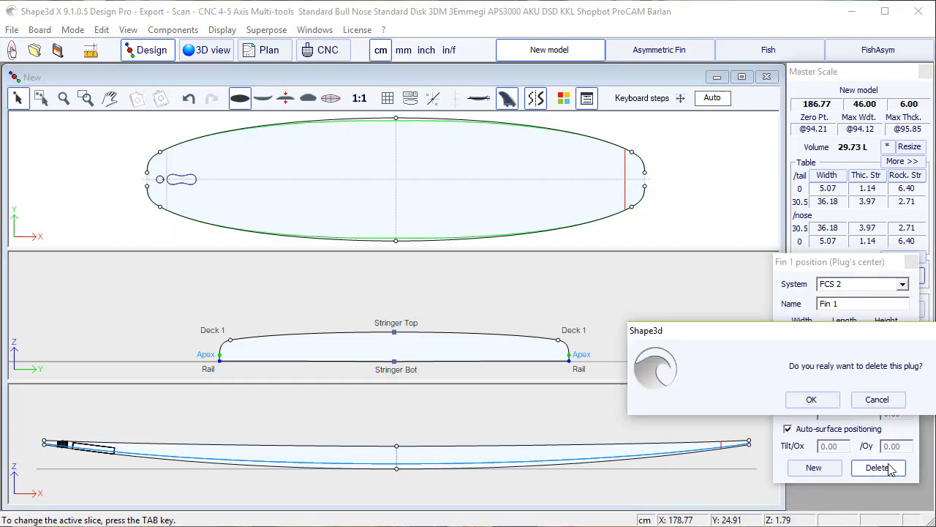
pyautogui.press('Return')
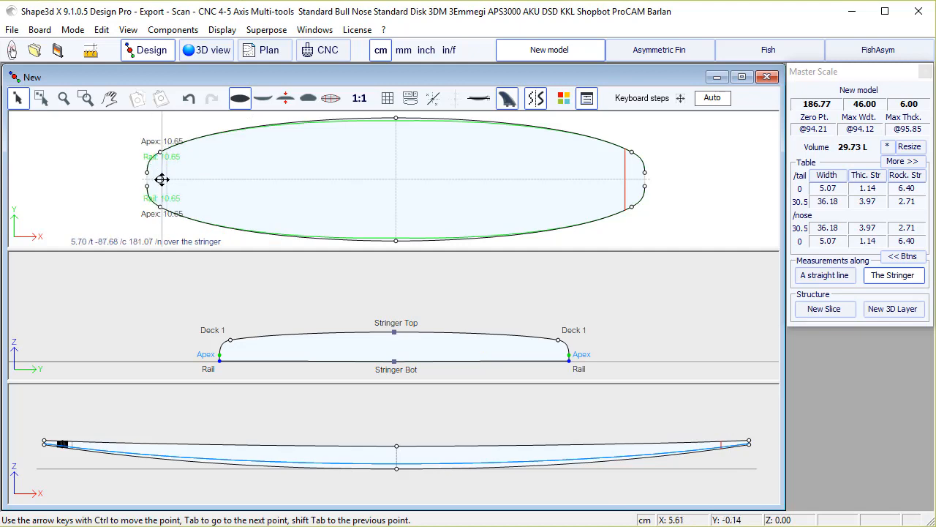
# Step: Delete the leash plug near the tail
pyautogui.click(160, 178)
pyautogui.press('Delete')
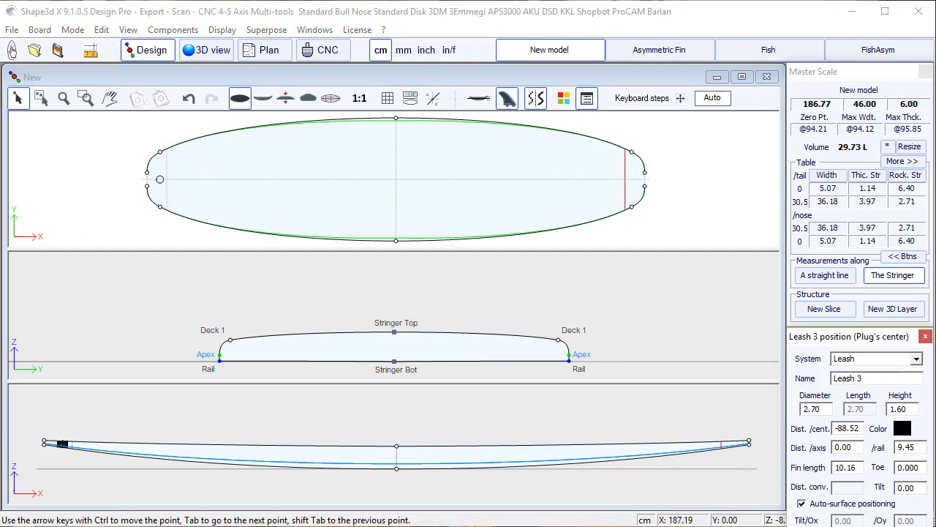
pyautogui.press('Return')
pyautogui.click(332, 165)
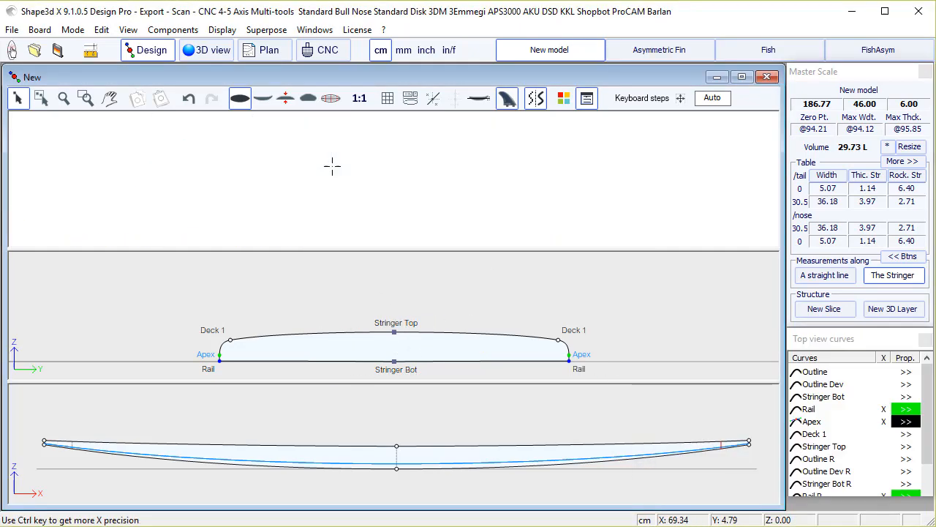
# Step: Delete the intermediate slice near the tail, keeping the centre slice
pyautogui.click(404, 151)
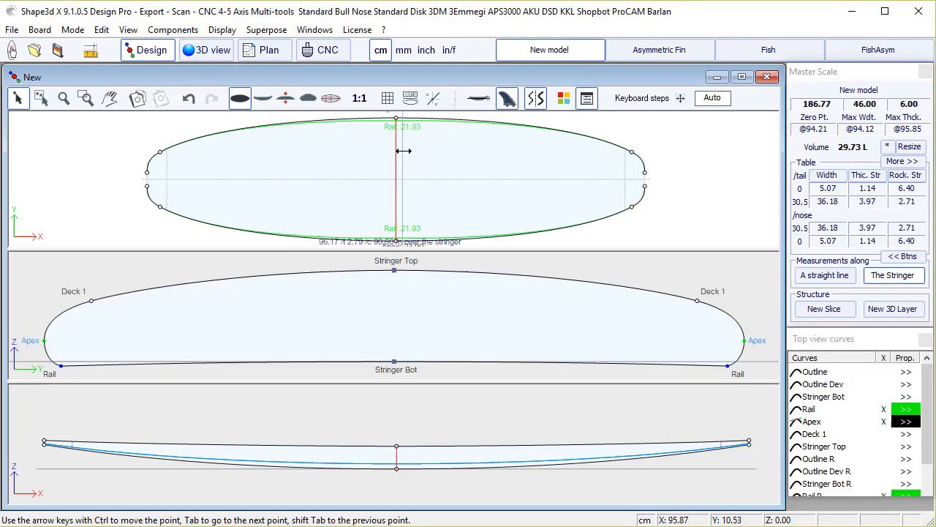
pyautogui.click(169, 168)
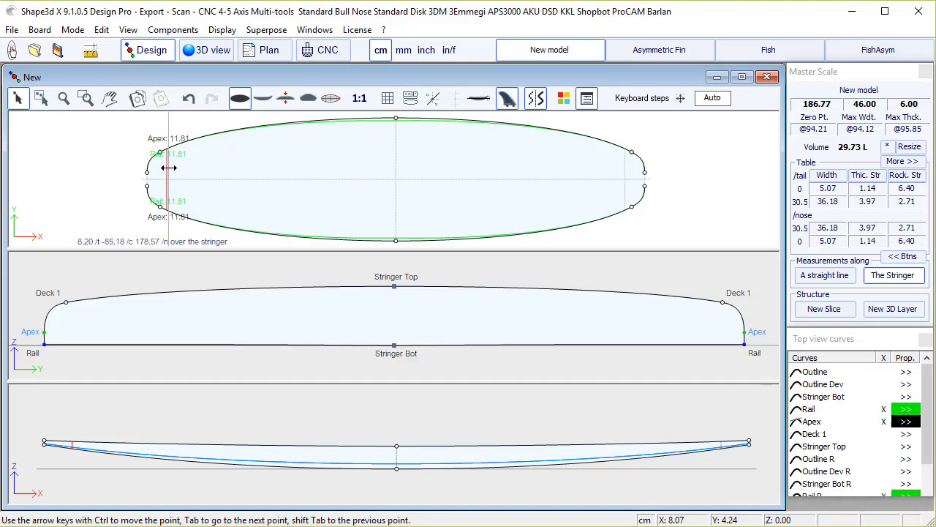
pyautogui.rightClick(169, 167)
pyautogui.moveTo(208, 212)
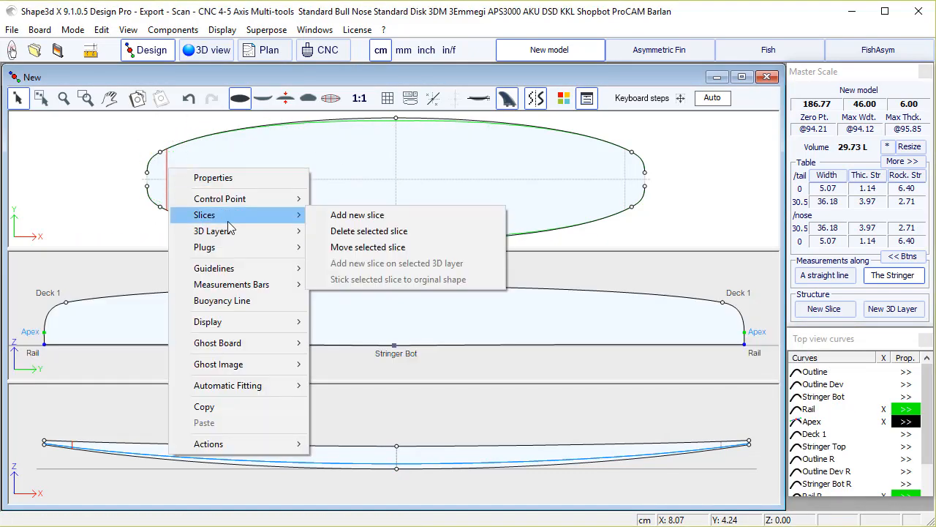
pyautogui.click(357, 231)
pyautogui.click(432, 296)
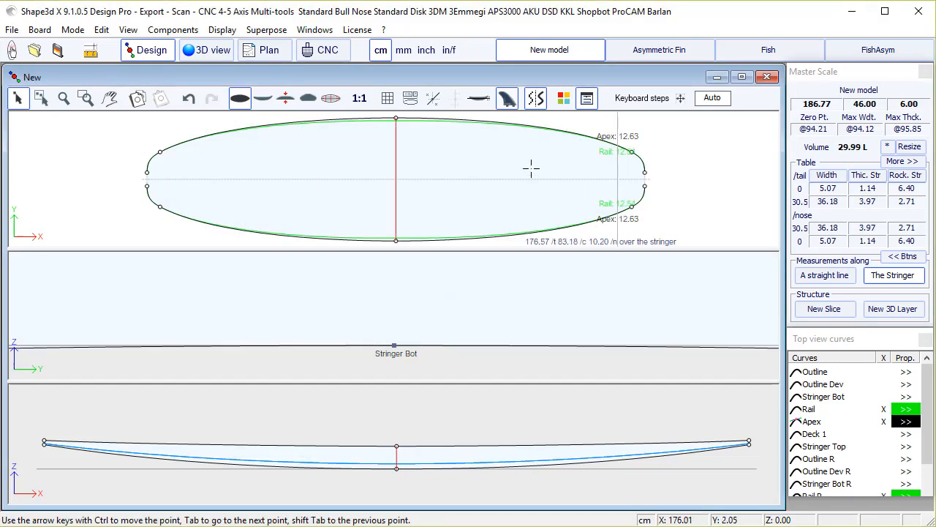
# Step: Enlarge the top view and move the right outline's tail end point outward to Y 19.432 cm
pyautogui.click(395, 155)
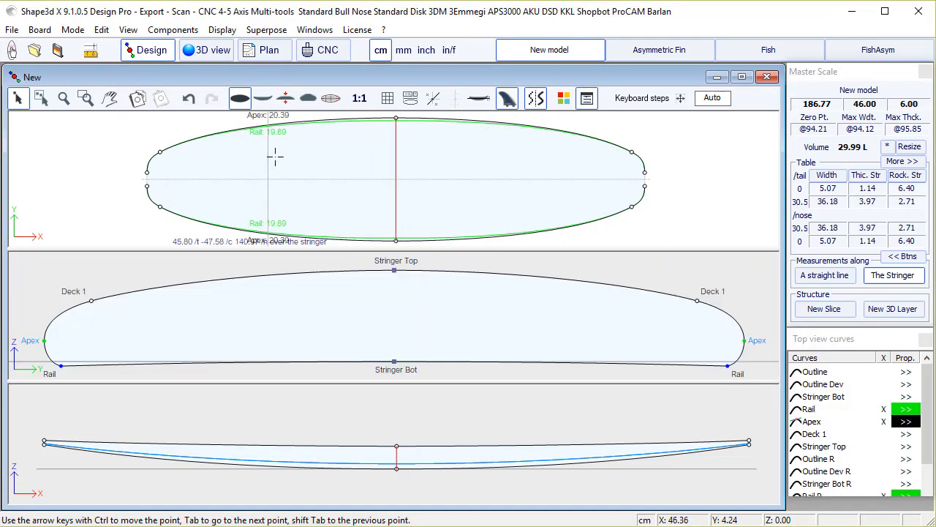
pyautogui.scroll(-1, 274, 156)
pyautogui.middleClick(275, 155)
pyautogui.moveTo(312, 252); pyautogui.dragTo(312, 308)
pyautogui.scroll(-1, 186, 178)
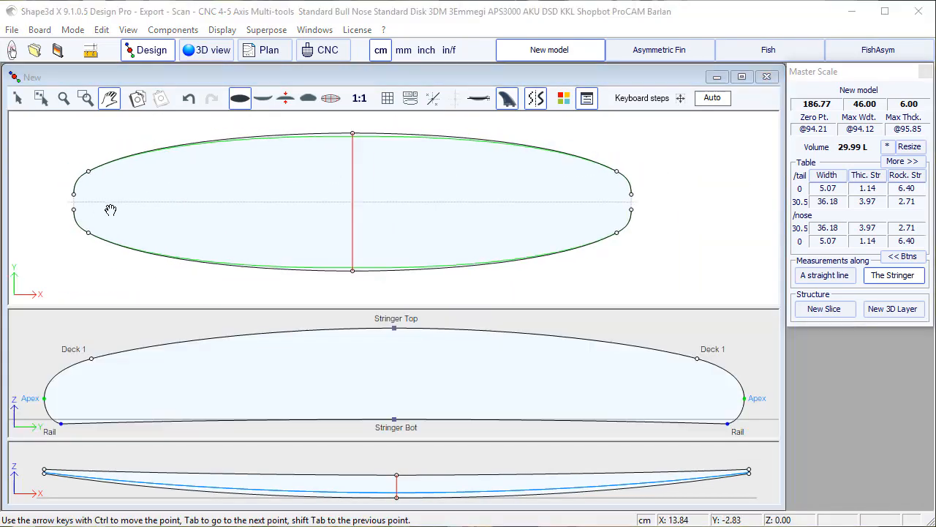
pyautogui.middleClick(73, 213)
pyautogui.click(72, 213)
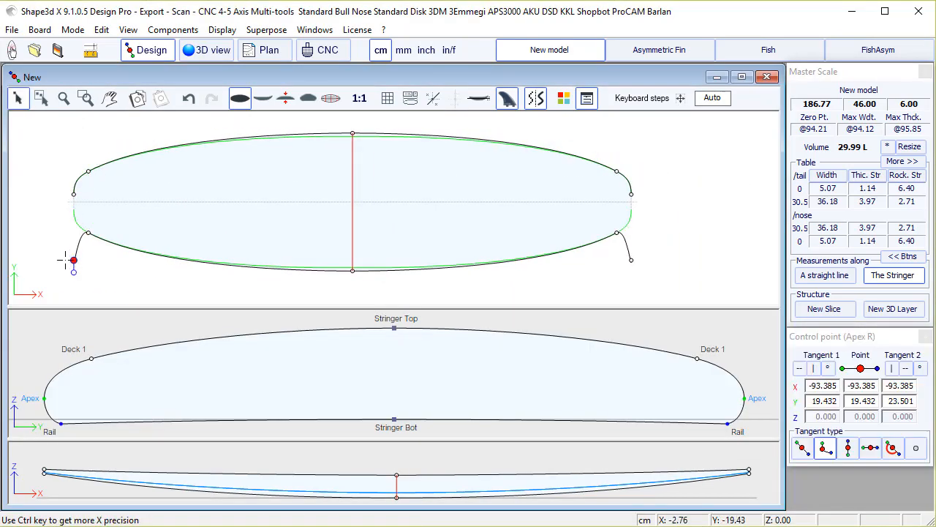
pyautogui.click(73, 271)
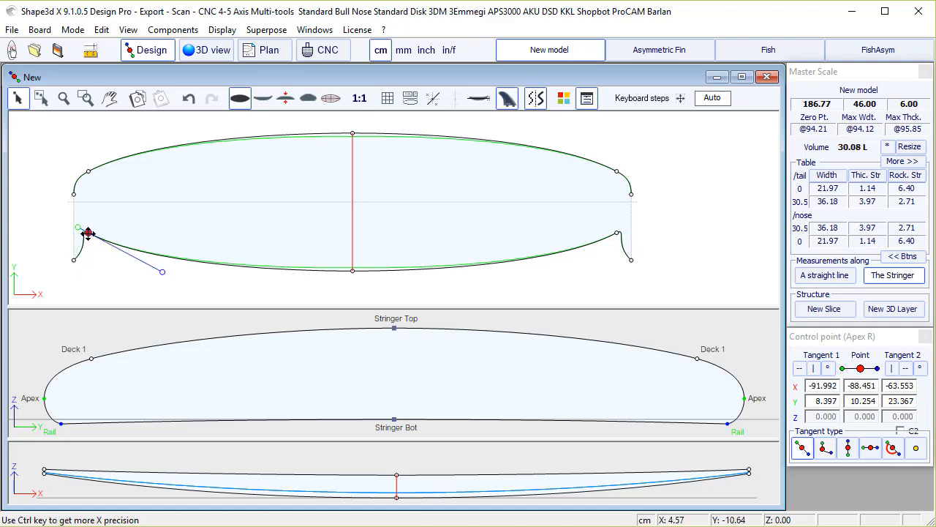
# Step: Delete the right outline's intermediate control point, and pull its centre point inward across the stringer with shorter horizontal tangents
pyautogui.press('Delete')
pyautogui.press('Return')
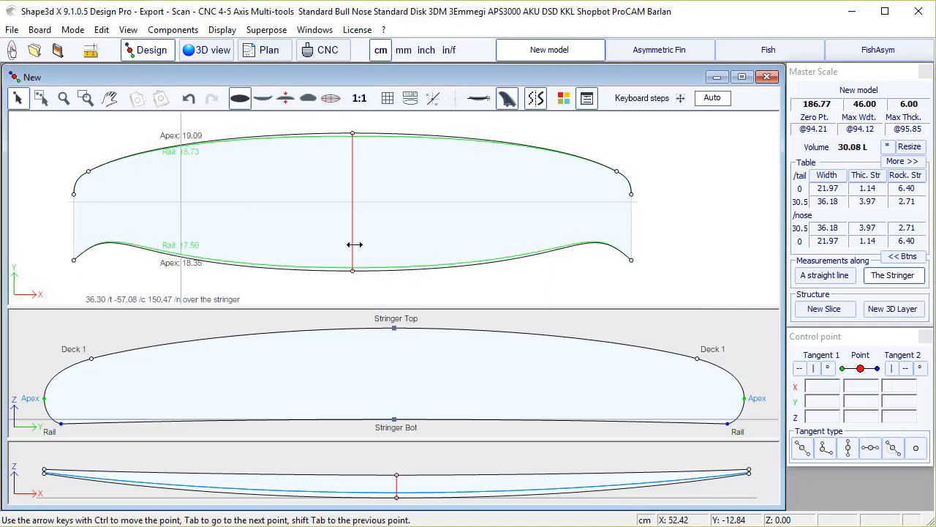
pyautogui.moveTo(352, 270); pyautogui.dragTo(357, 210)
pyautogui.moveTo(125, 214); pyautogui.dragTo(284, 214)
# Step: Move the left outline's tail end point across the stringer to Y -12.107 cm and delete its intermediate control point
pyautogui.click(74, 194)
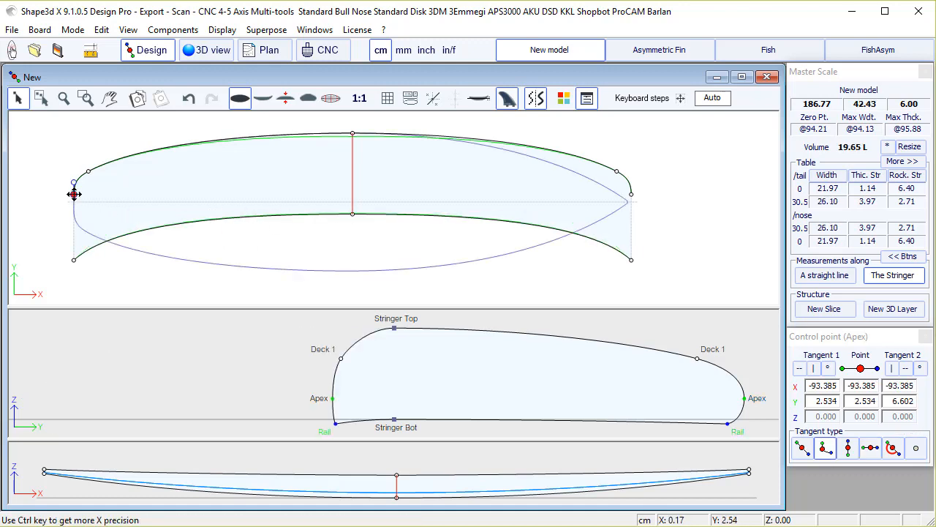
pyautogui.moveTo(71, 212); pyautogui.dragTo(64, 233)
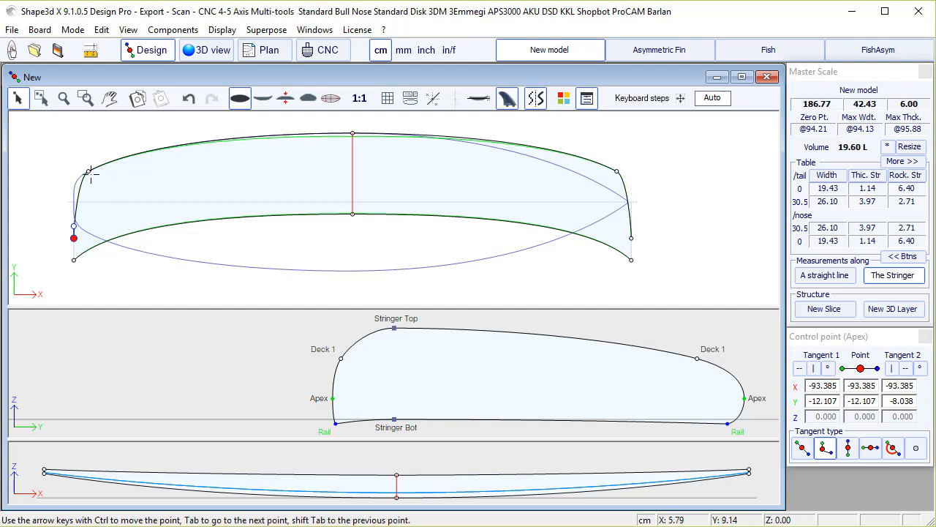
pyautogui.click(88, 172)
pyautogui.press('Delete')
pyautogui.press('Return')
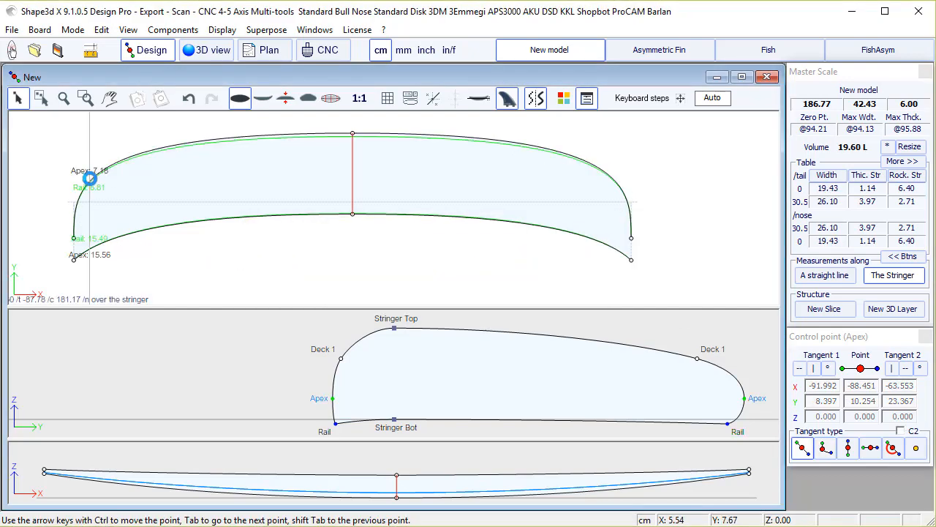
# Step: Shorten the left outline's centre tangents and move the right outline's centre point to Y 13.816 cm
pyautogui.click(75, 236)
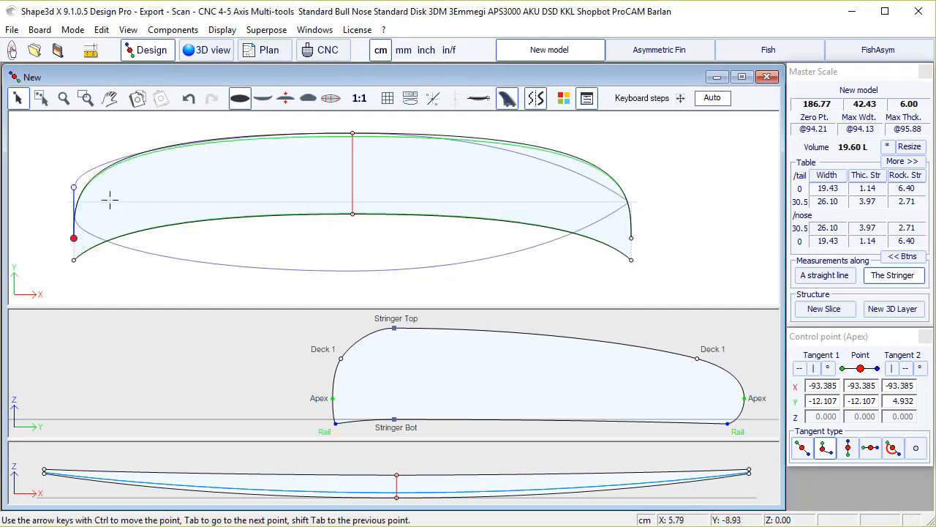
pyautogui.click(353, 133)
pyautogui.moveTo(72, 133); pyautogui.dragTo(226, 133)
pyautogui.moveTo(353, 217); pyautogui.dragTo(352, 244)
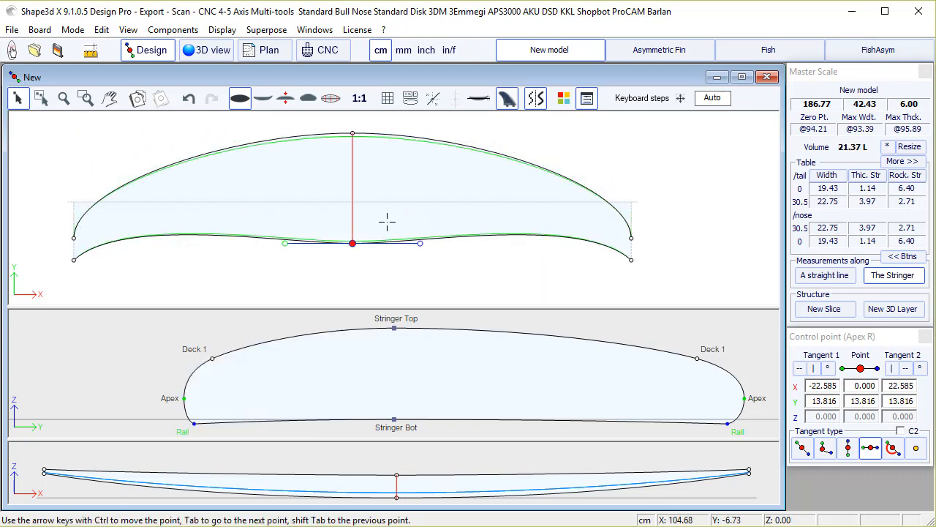
# Step: Make the Stringer Bot R curve editable in the top view and confirm the change
pyautogui.click(63, 213)
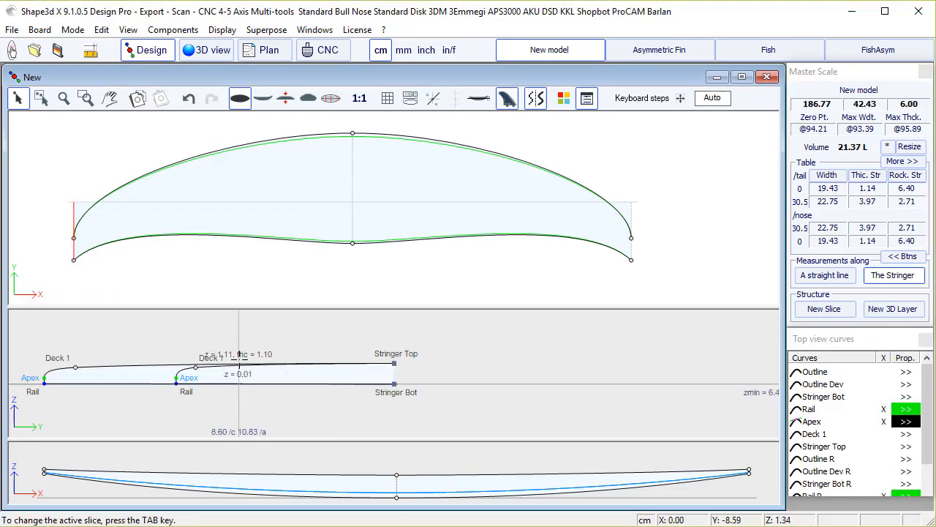
pyautogui.click(348, 184)
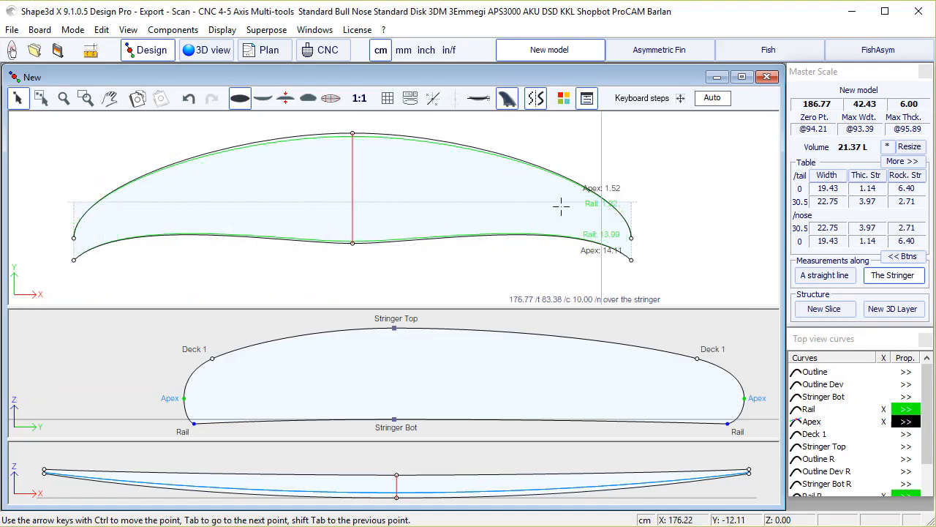
pyautogui.moveTo(926, 410); pyautogui.dragTo(928, 466)
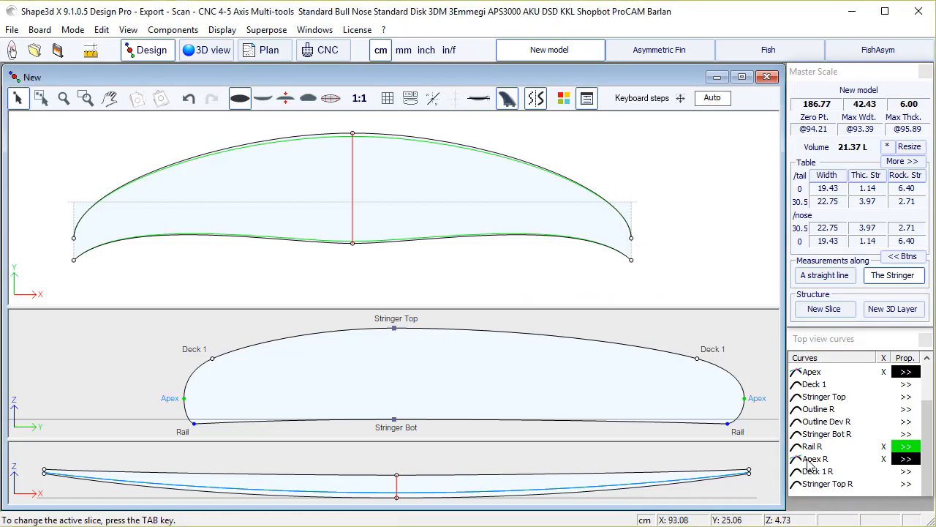
pyautogui.click(830, 434)
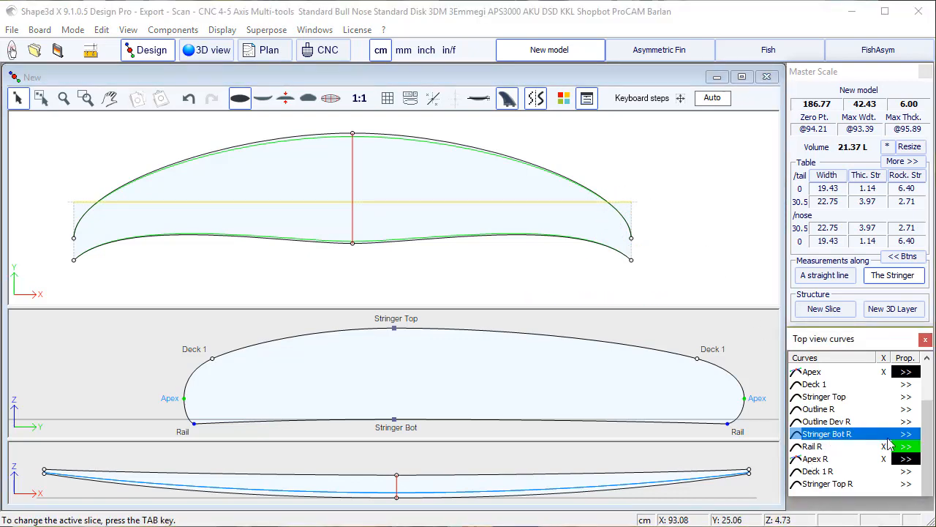
pyautogui.click(907, 436)
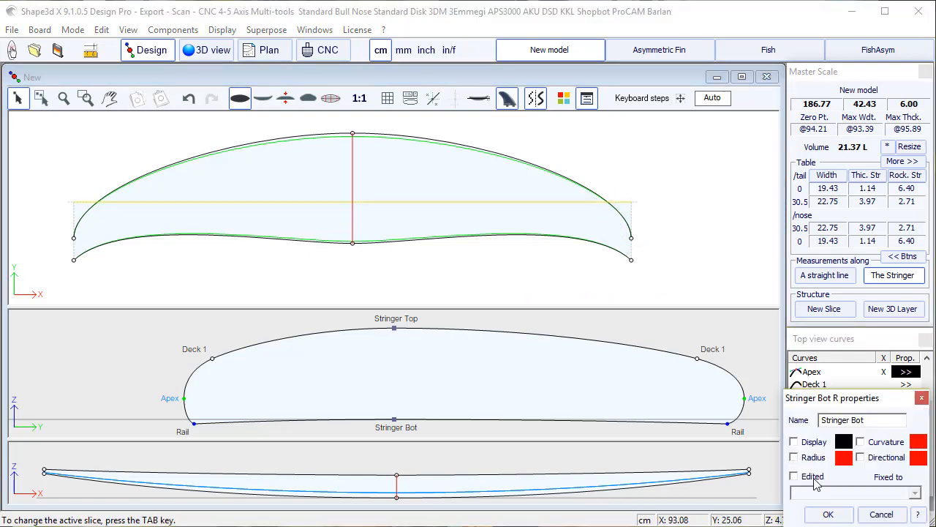
pyautogui.click(829, 514)
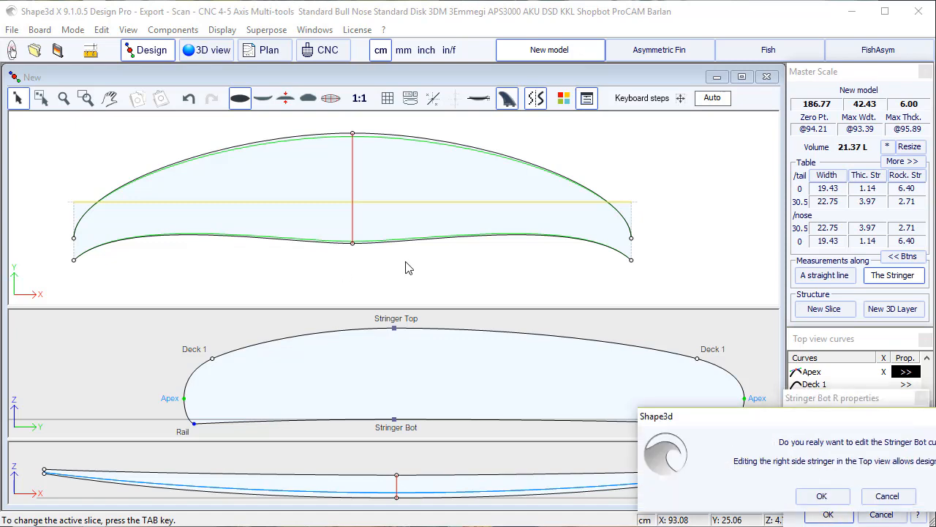
pyautogui.click(821, 496)
# Step: Bend the Stringer Bot R curve along the leading edge, with its centre point at Y -13.532 cm, and smooth its tail end tangent
pyautogui.moveTo(73, 202); pyautogui.dragTo(127, 203)
pyautogui.moveTo(353, 200); pyautogui.dragTo(170, 160)
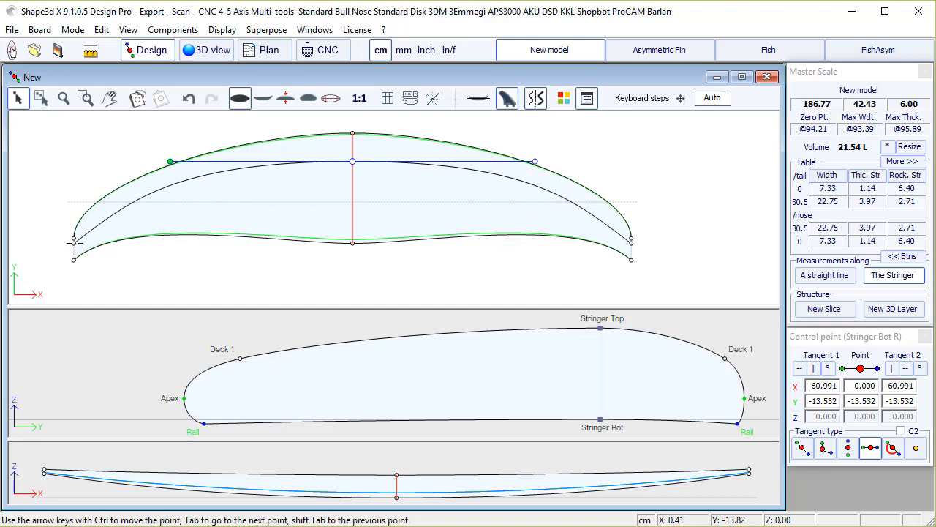
pyautogui.click(73, 240)
pyautogui.moveTo(125, 202); pyautogui.dragTo(91, 212)
# Step: Delete the right-side deck and rail control points from the centre slice
pyautogui.click(352, 183)
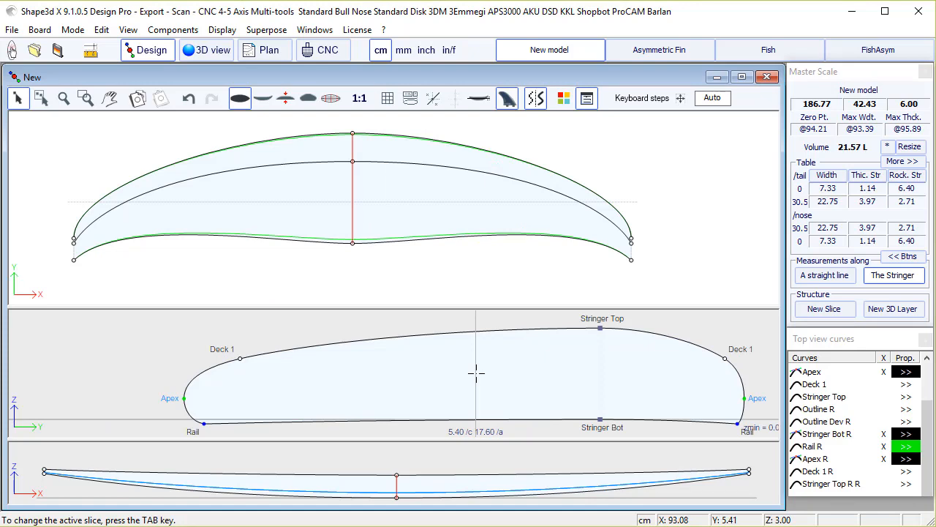
pyautogui.click(454, 374)
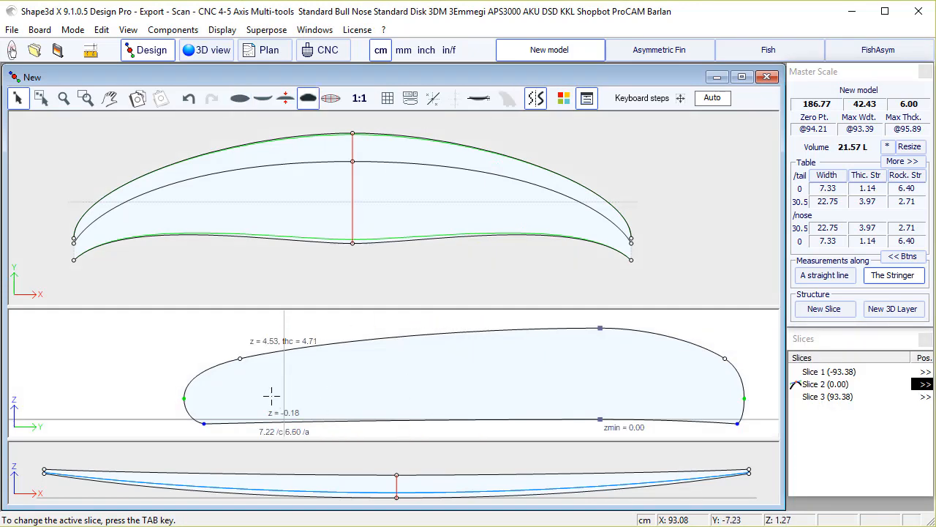
pyautogui.click(242, 358)
pyautogui.press('Delete')
pyautogui.press('Return')
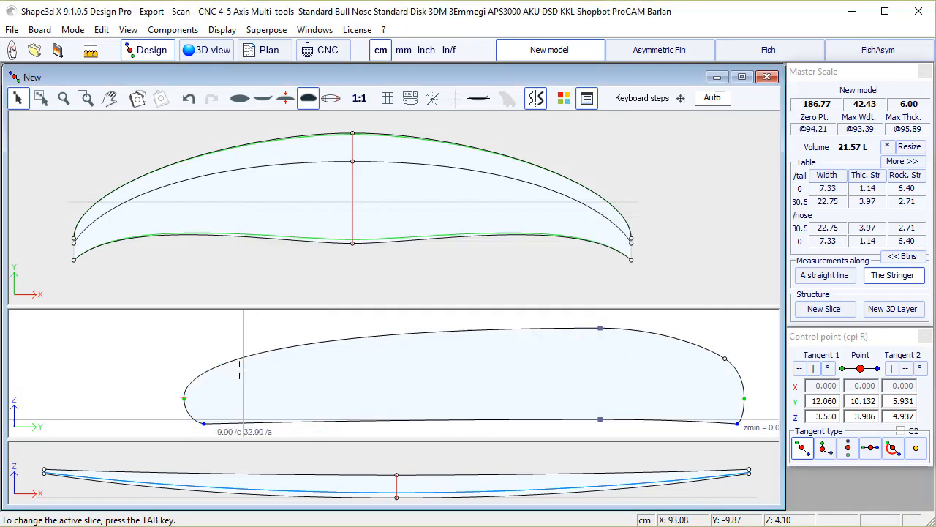
pyautogui.press('Delete')
pyautogui.press('Return')
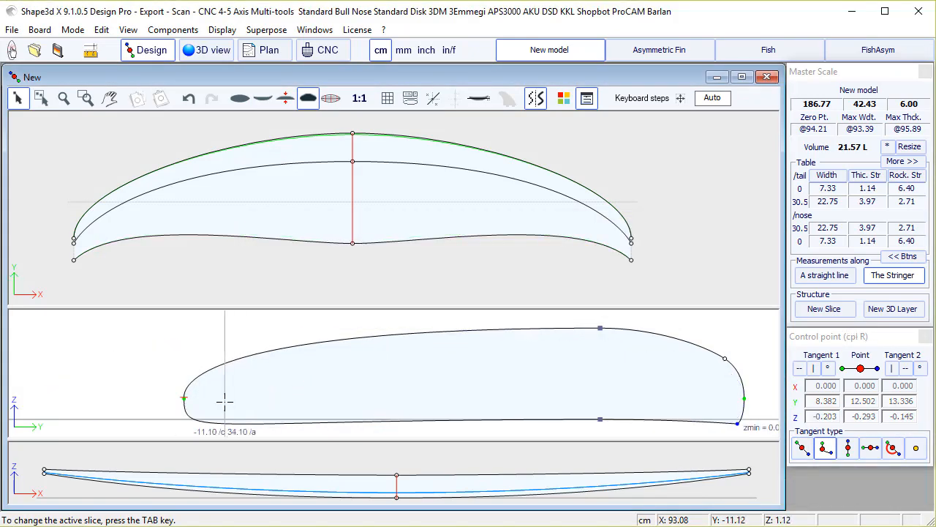
# Step: Turn the centre slice's trailing-edge apex into a sharp corner by making its tangents independent and directing its lower tangent inward near the baseline
pyautogui.click(184, 398)
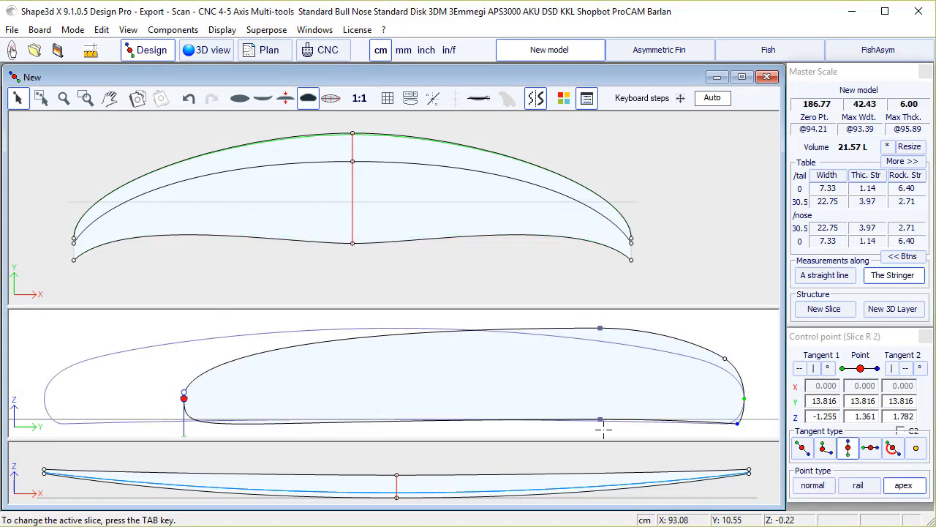
pyautogui.click(803, 449)
pyautogui.moveTo(183, 391); pyautogui.dragTo(276, 333)
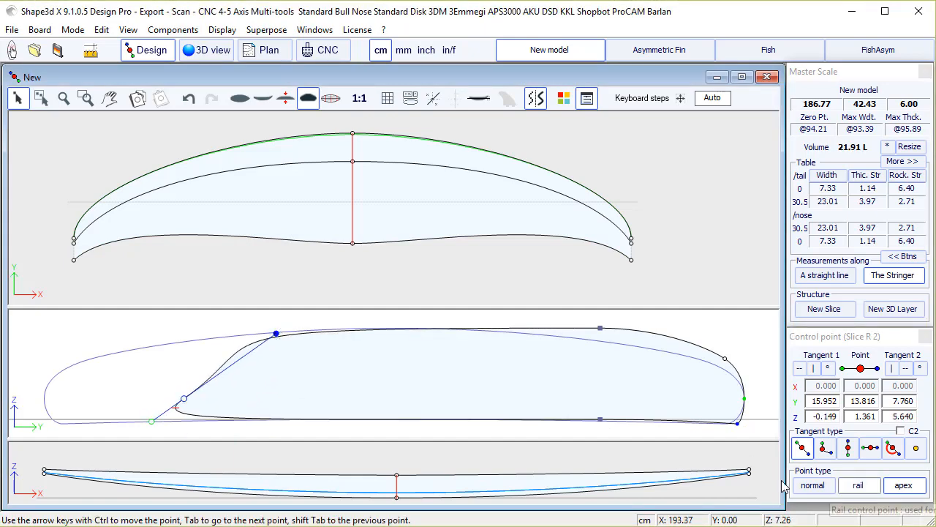
pyautogui.click(826, 451)
pyautogui.scroll(-4, 290, 339)
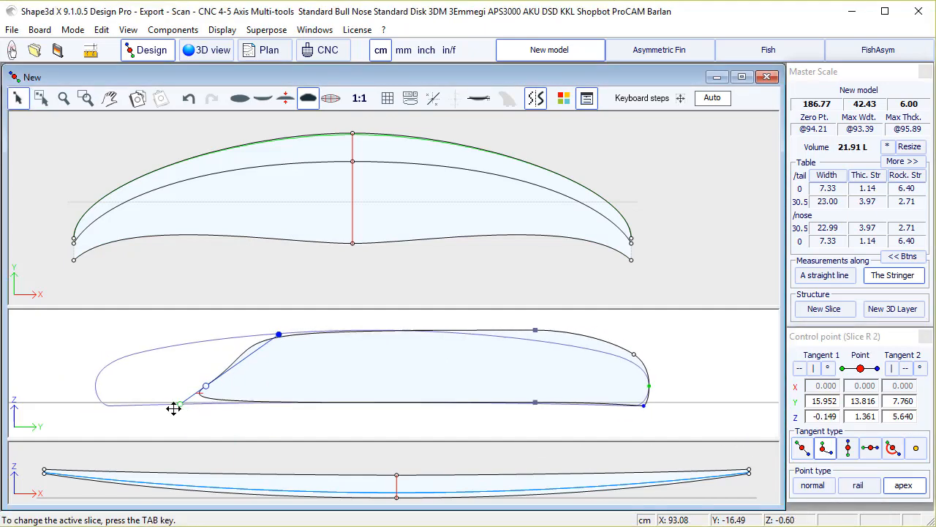
pyautogui.moveTo(265, 395); pyautogui.dragTo(206, 403)
# Step: Shorten the trailing-side tangents of the centre slice's upper and lower stringer points to slim the profile toward the trailing edge
pyautogui.click(536, 330)
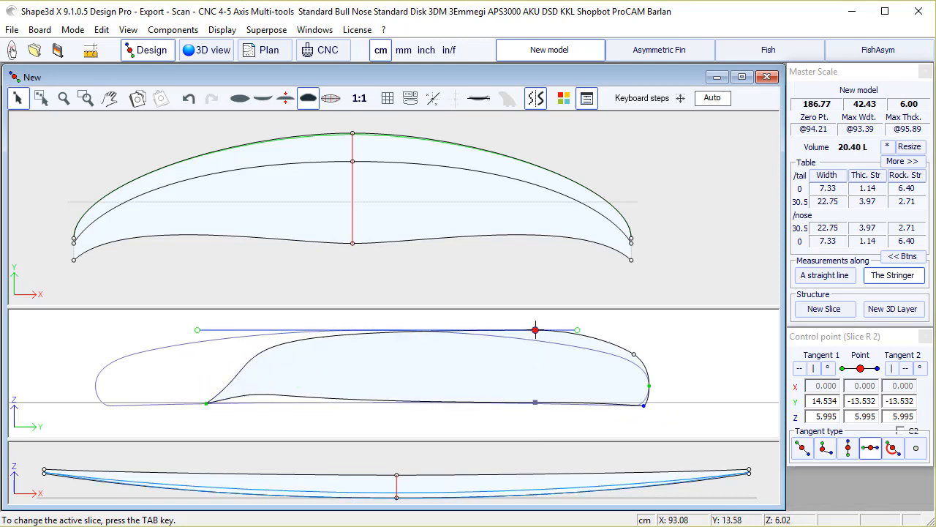
pyautogui.moveTo(193, 330); pyautogui.dragTo(440, 335)
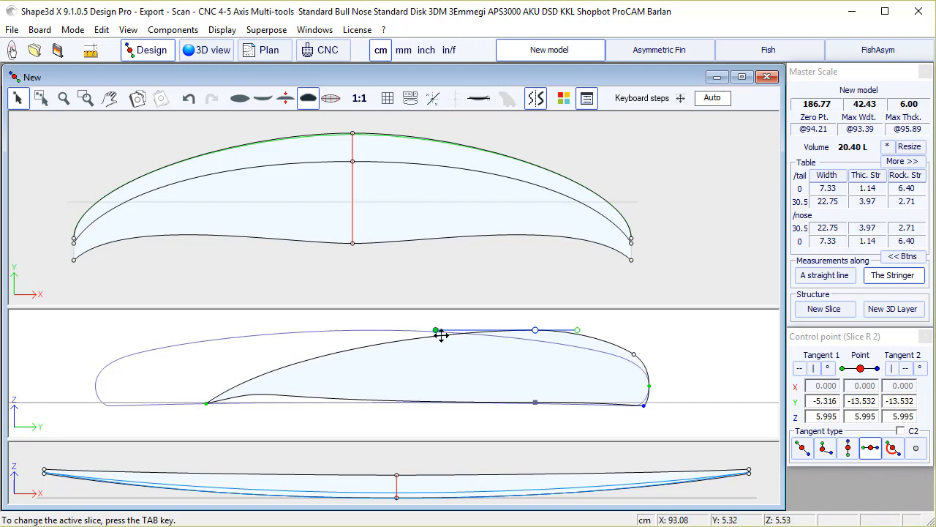
pyautogui.click(534, 402)
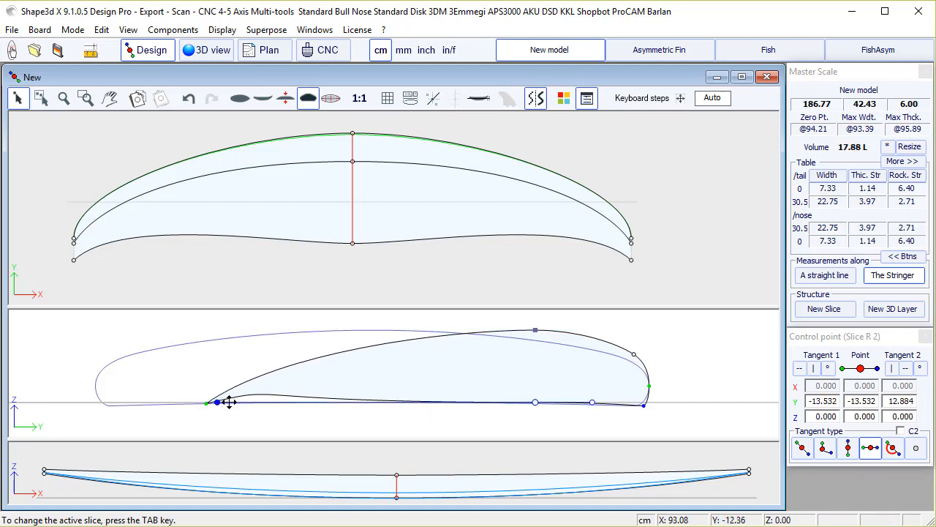
pyautogui.moveTo(229, 401); pyautogui.dragTo(485, 417)
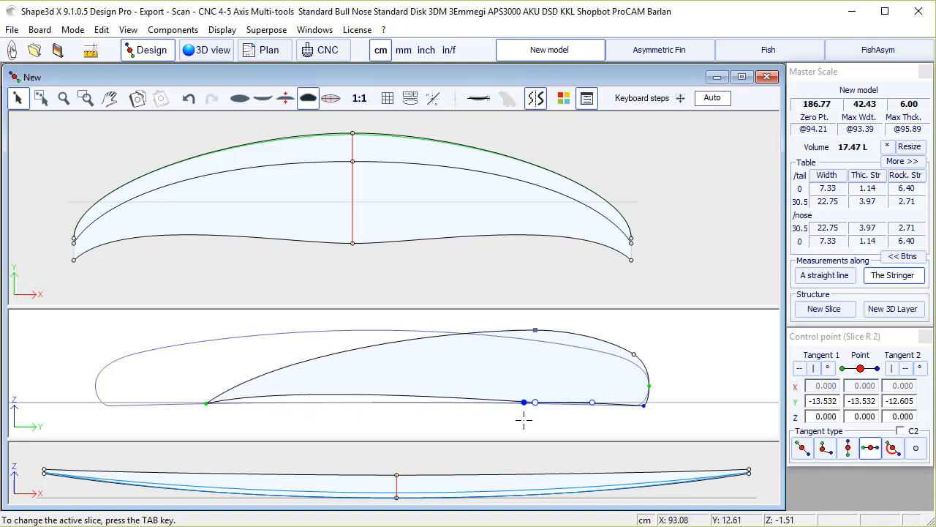
# Step: Delete the lower leading-edge rail point of the centre slice together with its related points on the other slices
pyautogui.click(644, 404)
pyautogui.press('Delete')
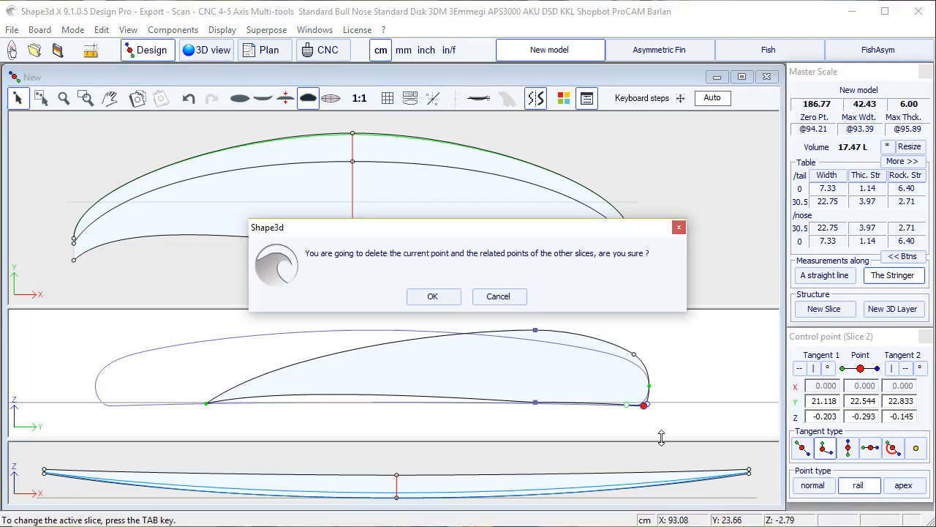
pyautogui.press('Return')
# Step: Shorten the leading-edge apex's lower tangent on the centre slice and extend the bottom stringer point's forward tangent to about Y 22.8 cm
pyautogui.click(648, 386)
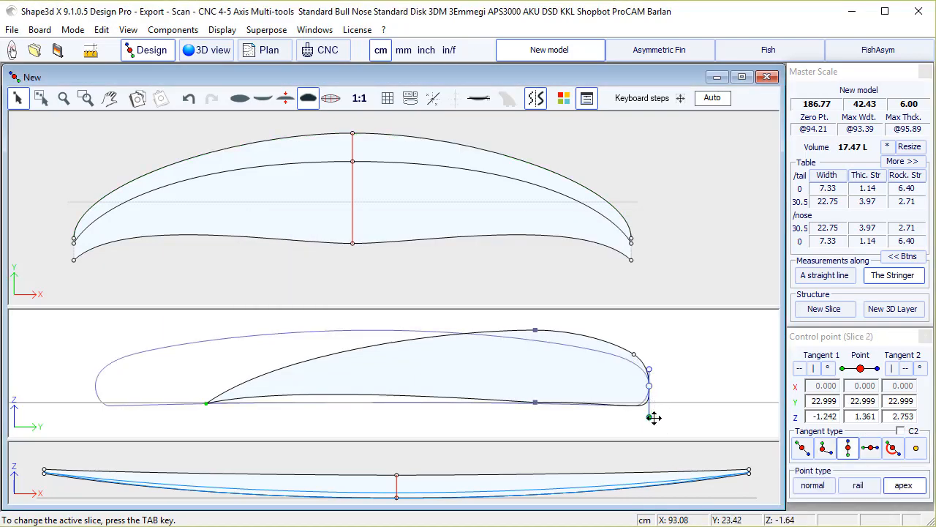
pyautogui.click(663, 335)
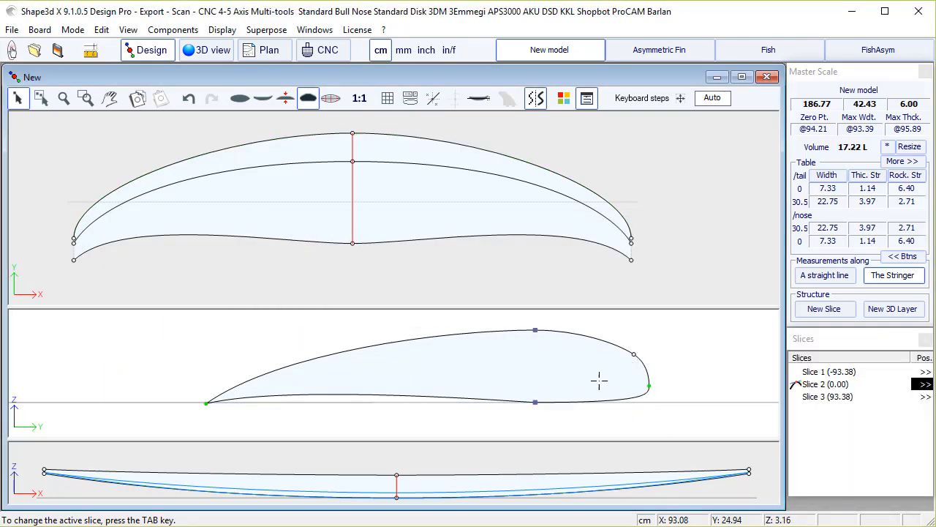
pyautogui.click(534, 402)
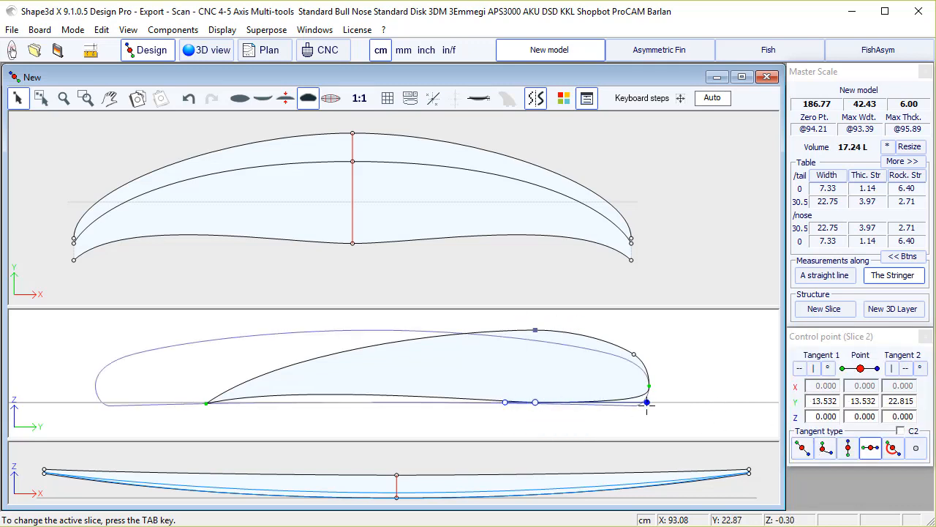
pyautogui.click(534, 329)
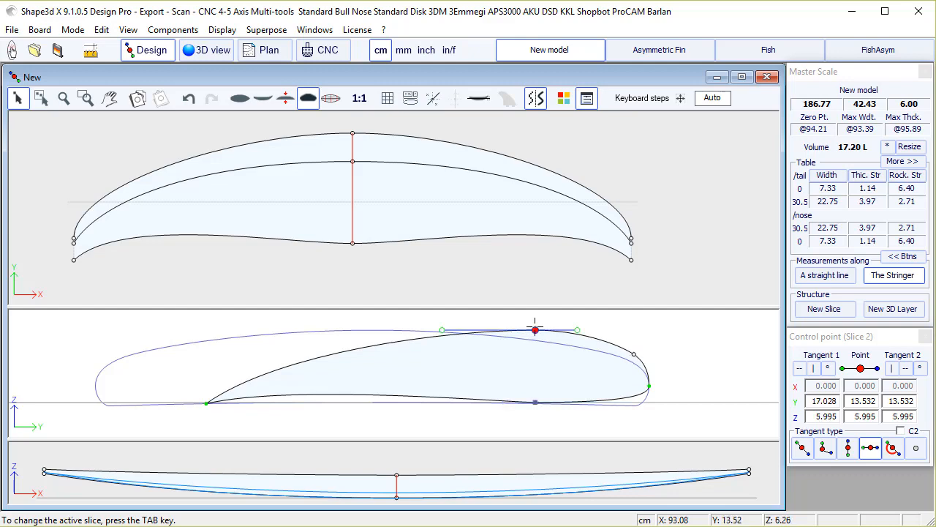
pyautogui.click(568, 372)
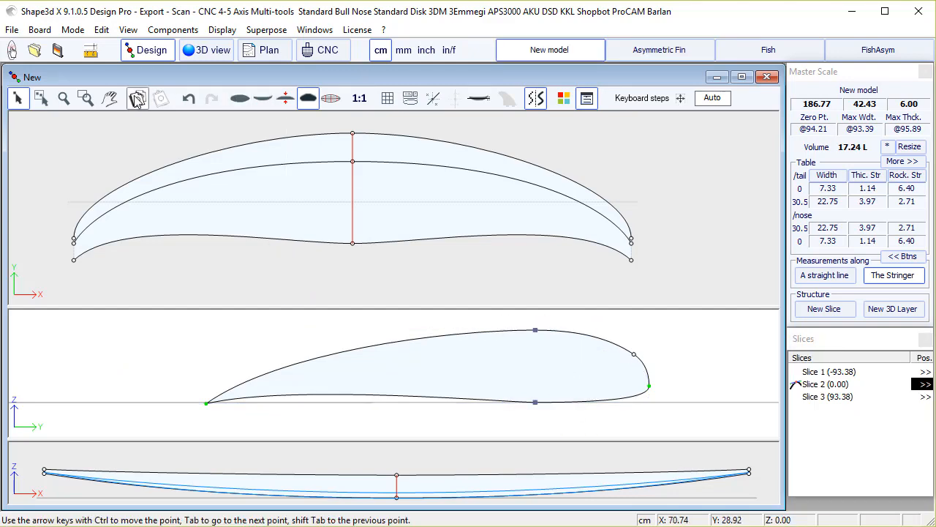
# Step: Copy the centre slice's profile onto the tail end slice and check the matching nose end slice
pyautogui.click(66, 251)
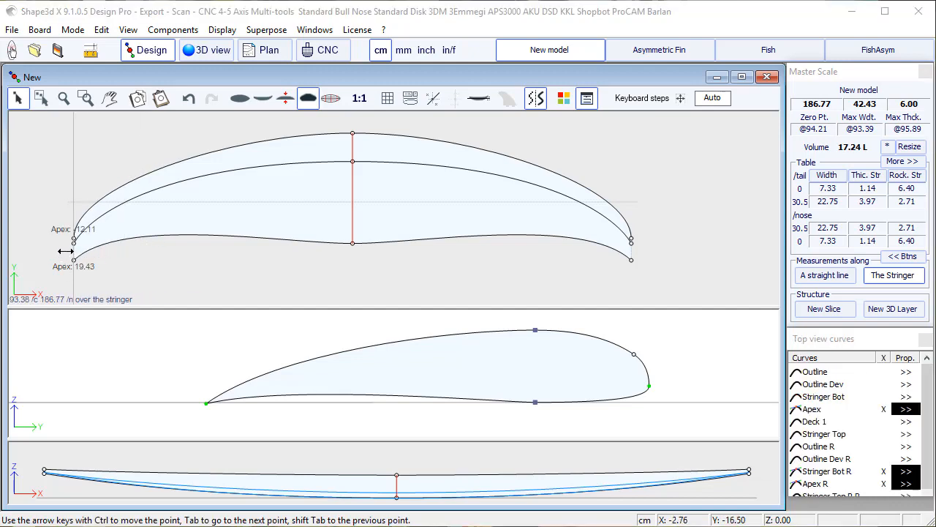
pyautogui.click(221, 368)
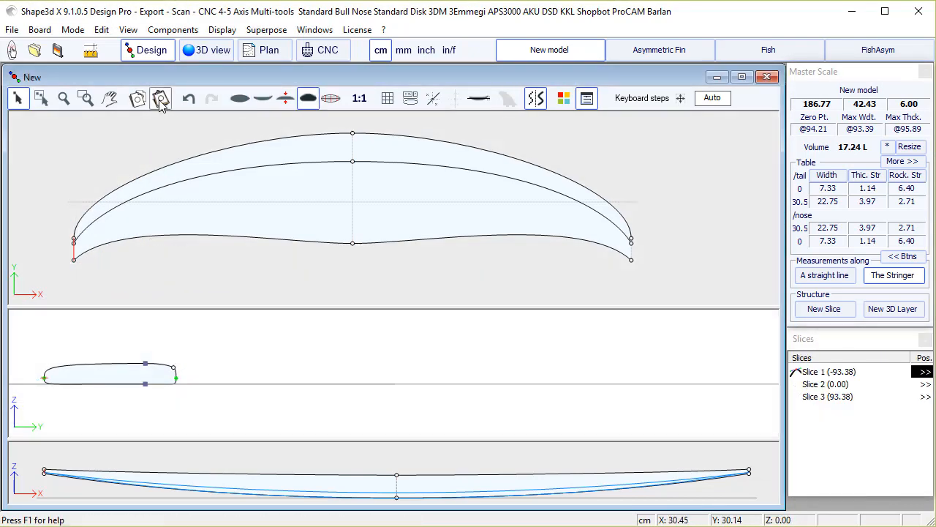
pyautogui.click(162, 102)
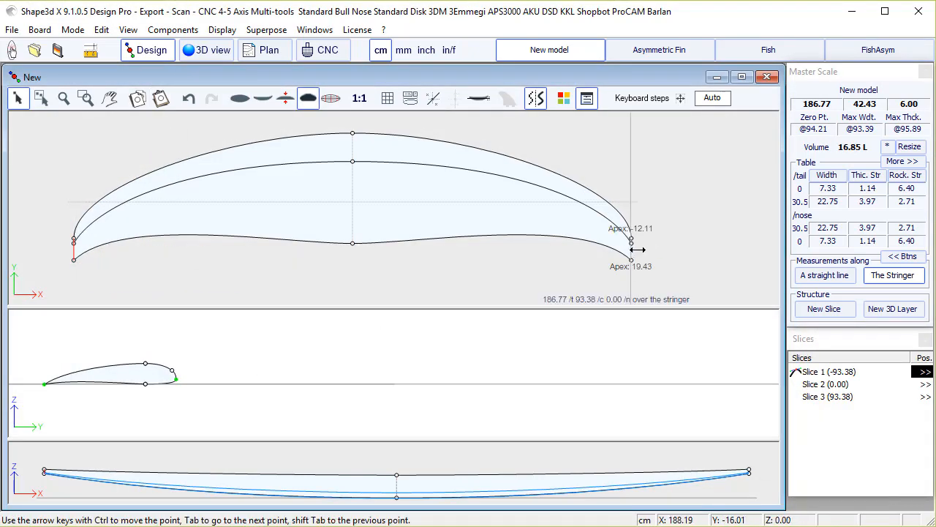
pyautogui.click(638, 249)
pyautogui.click(363, 351)
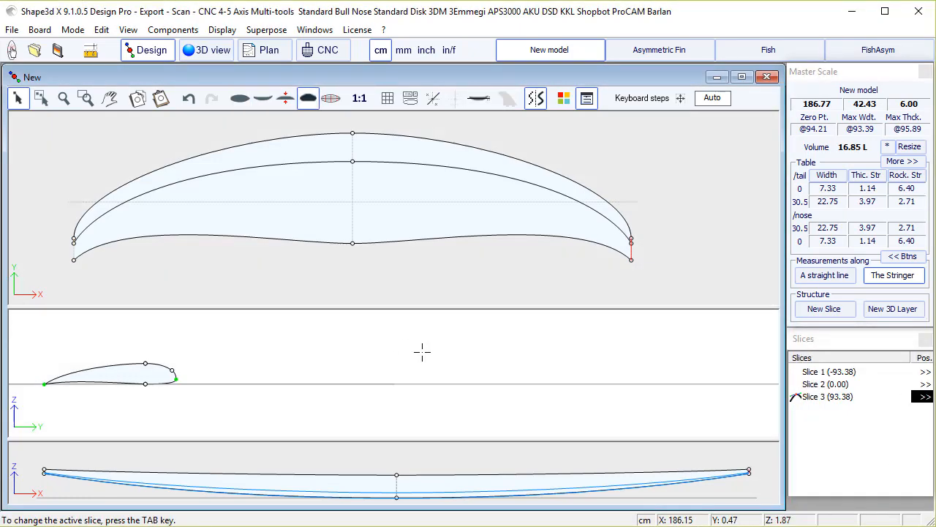
# Step: Toggle the "Apply nose/tail symmetry to slices" preference and accept the preferences
pyautogui.click(13, 31)
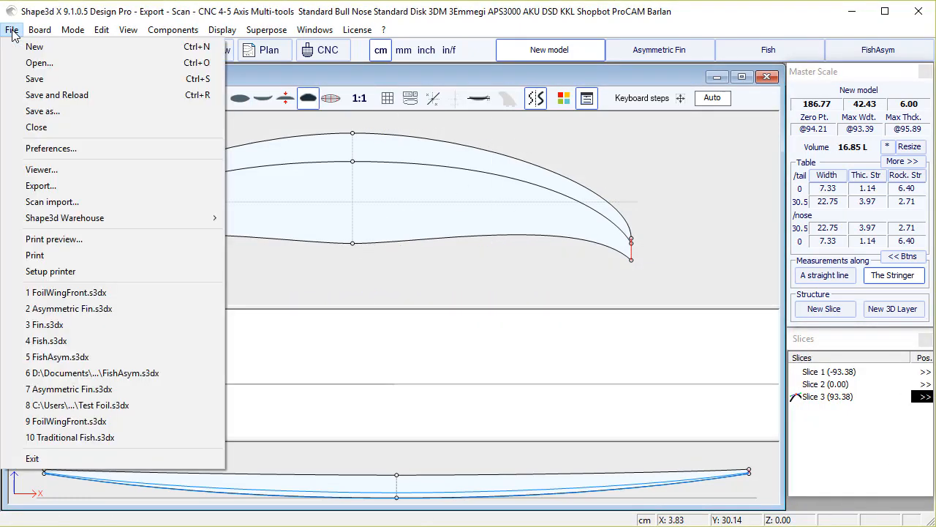
pyautogui.click(51, 148)
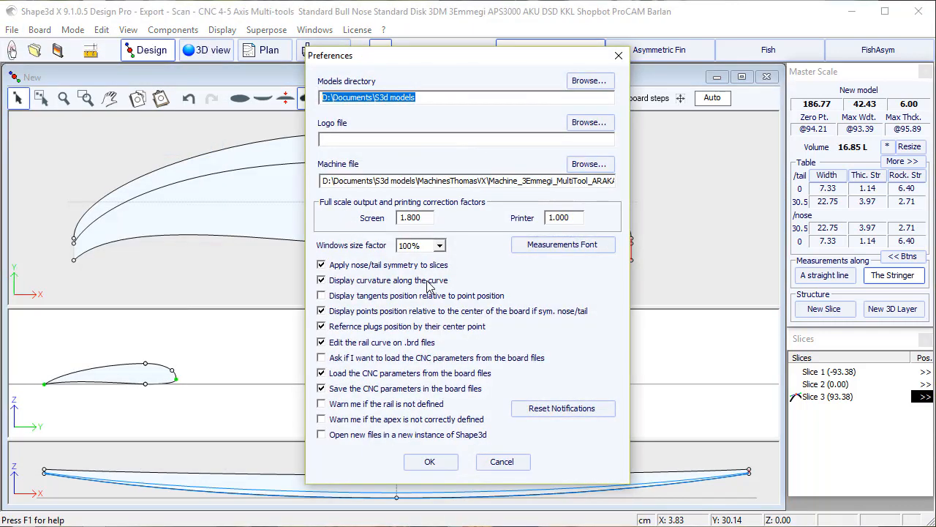
pyautogui.click(333, 266)
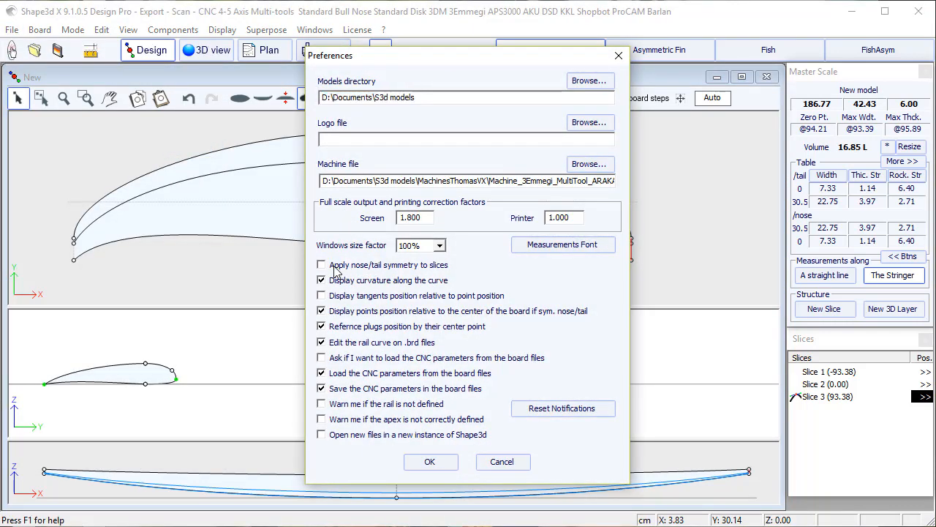
pyautogui.click(429, 461)
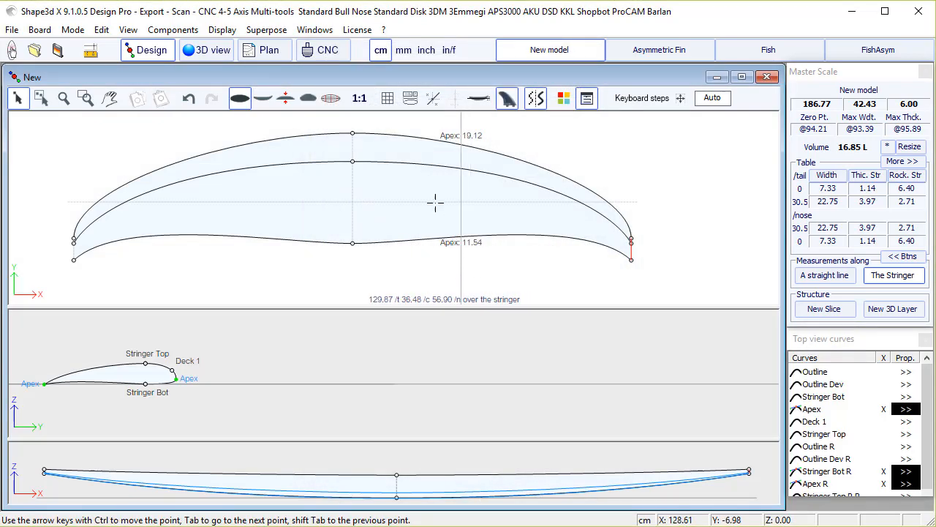
# Step: Raise the trailing-edge apex point of the tail end slice above the baseline to give the profile a curved underside
pyautogui.click(69, 252)
pyautogui.scroll(-3, 454, 362)
pyautogui.scroll(7, 109, 402)
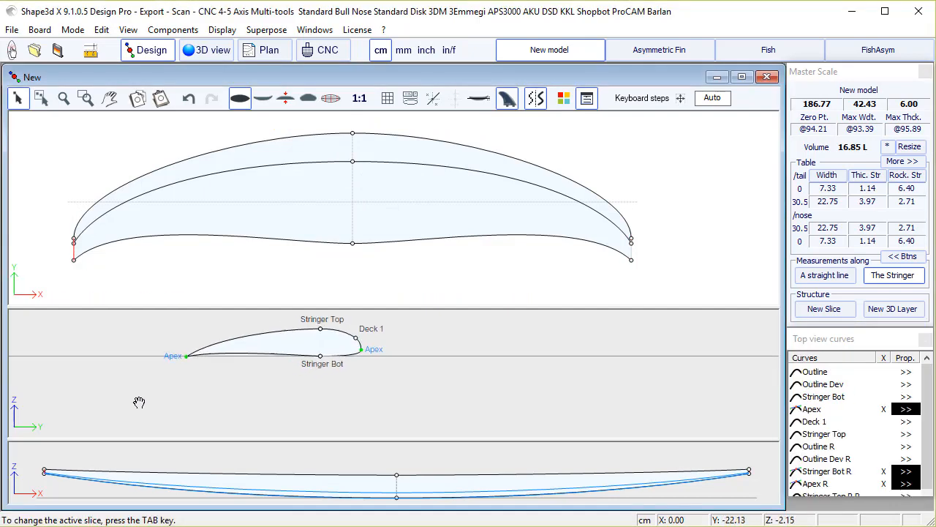
pyautogui.click(304, 339)
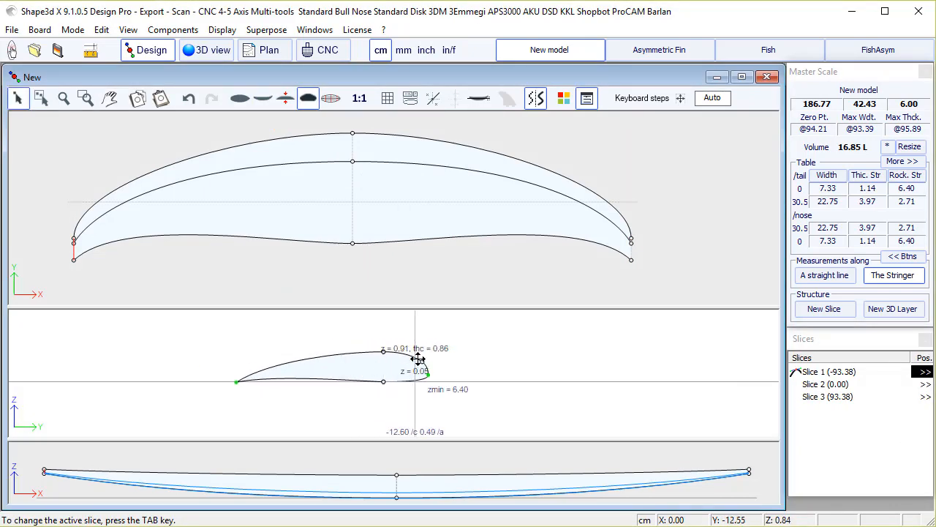
pyautogui.click(423, 359)
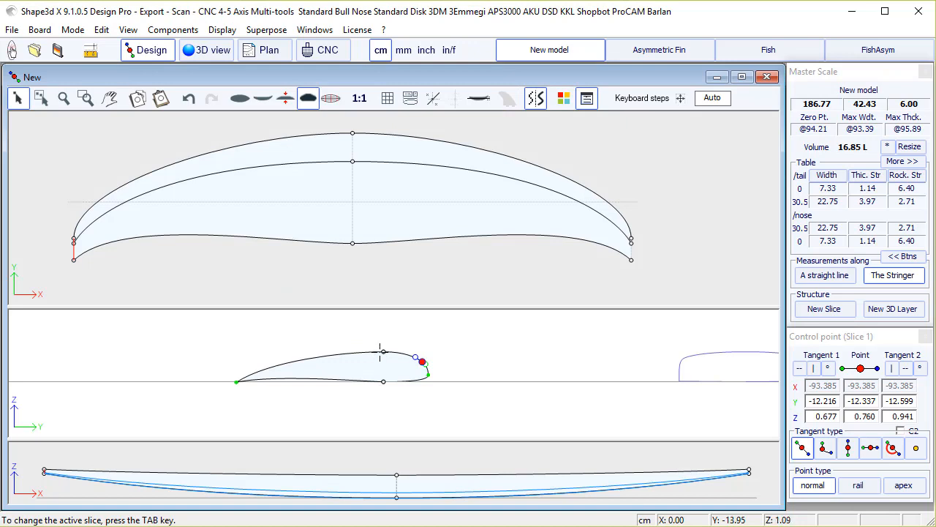
pyautogui.moveTo(235, 382); pyautogui.dragTo(290, 369)
# Step: Examine the nose end slice's profile to check that it mirrors the reshaped tail slice
pyautogui.click(651, 253)
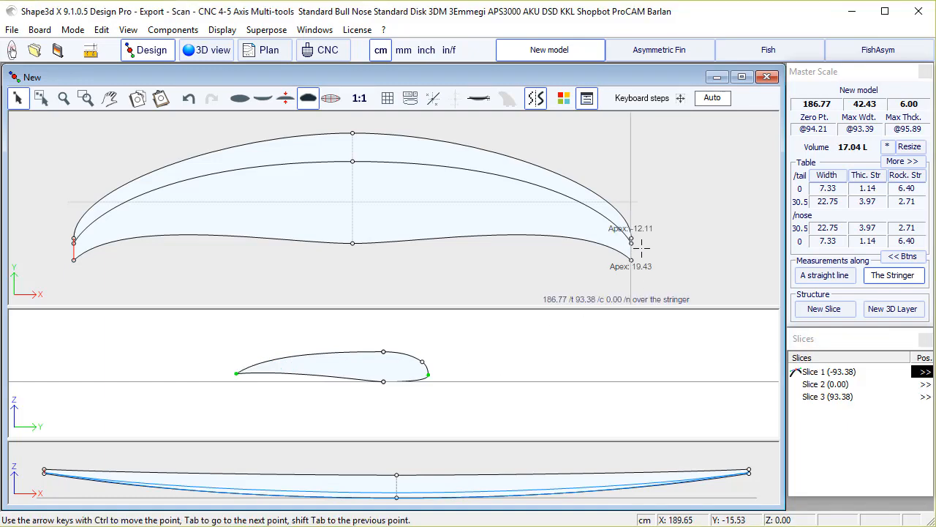
pyautogui.click(637, 249)
pyautogui.click(184, 423)
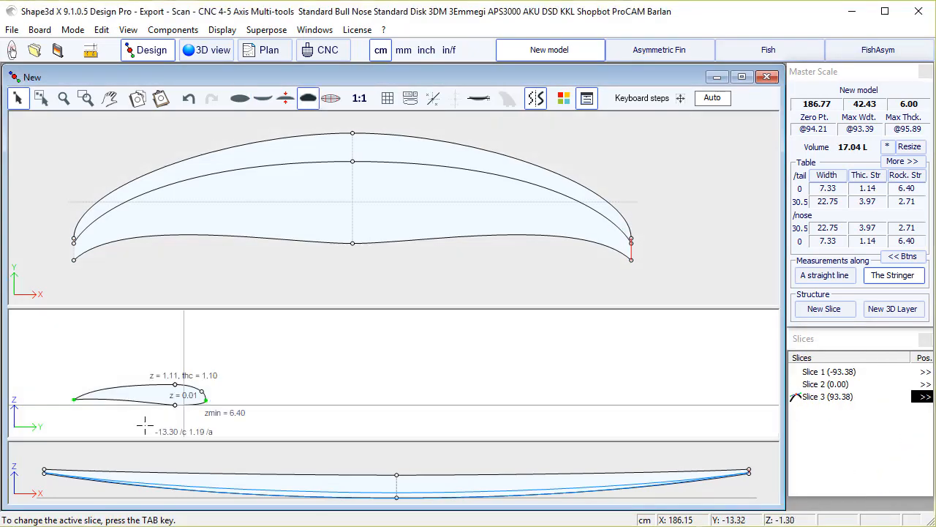
pyautogui.scroll(2, 99, 404)
pyautogui.moveTo(100, 404); pyautogui.dragTo(106, 403, button='middle')
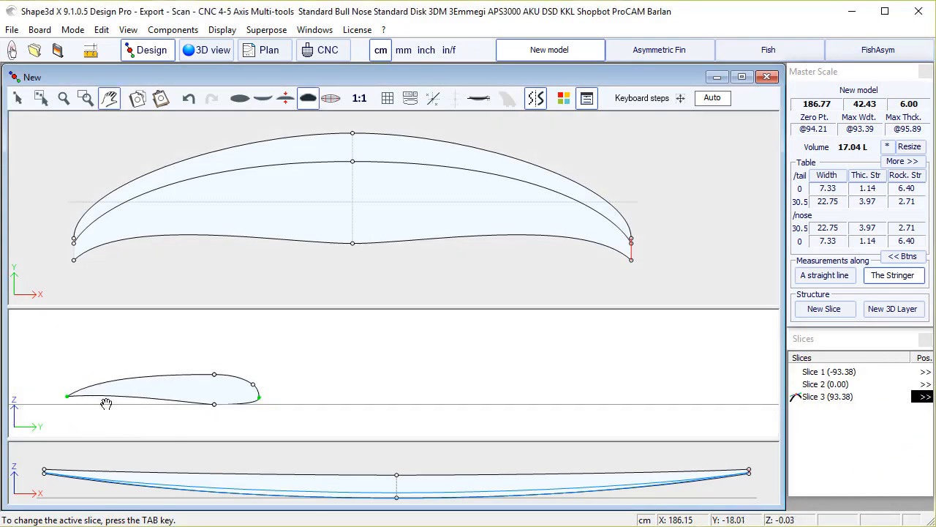
# Step: Hide the Stringer 1 Bass element in the 3D view and inspect the wing with the surface mesh lines shown
pyautogui.click(207, 53)
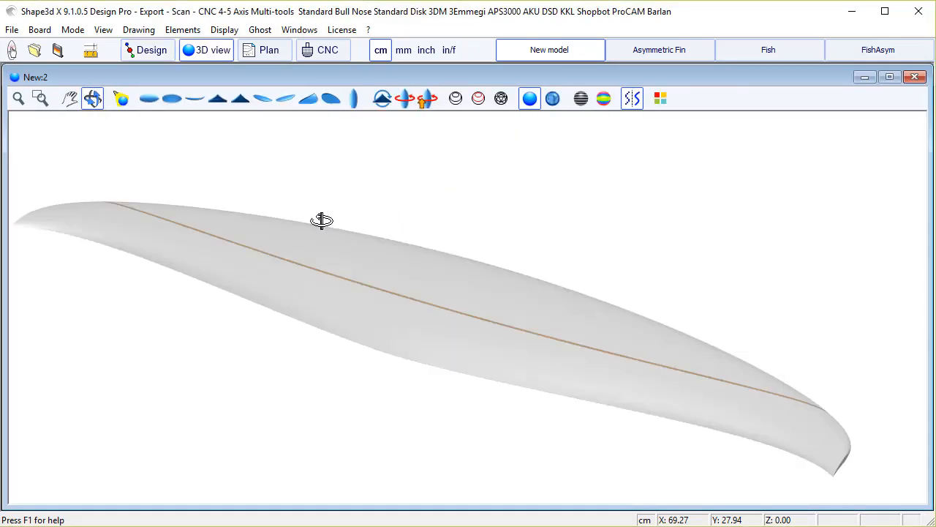
pyautogui.click(660, 98)
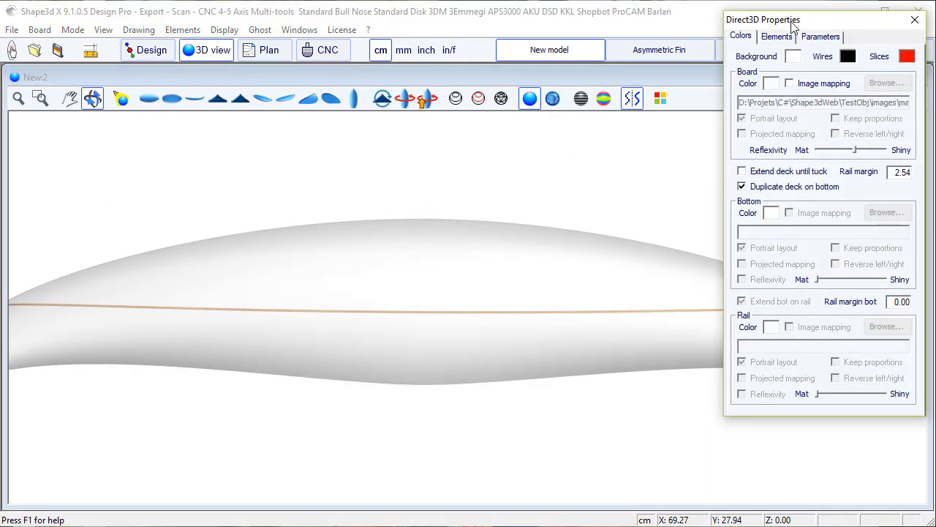
pyautogui.click(777, 37)
pyautogui.click(864, 243)
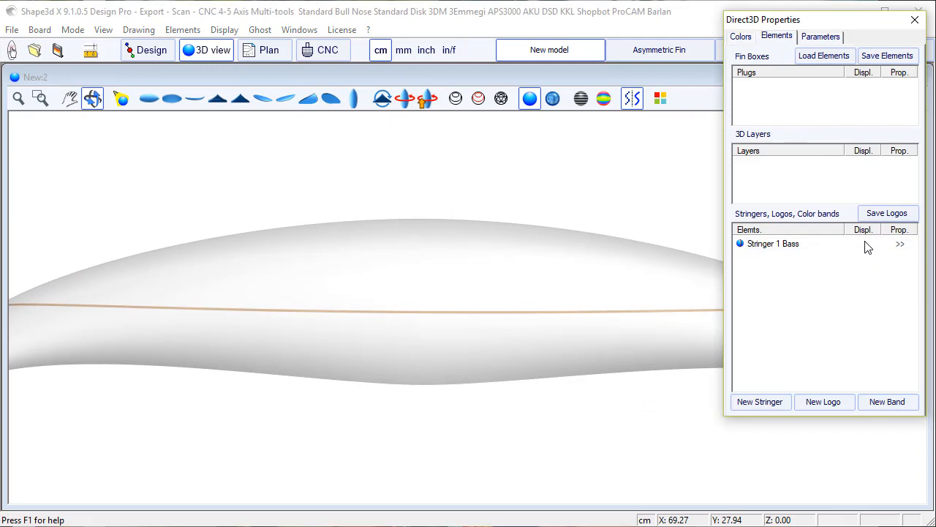
pyautogui.click(915, 19)
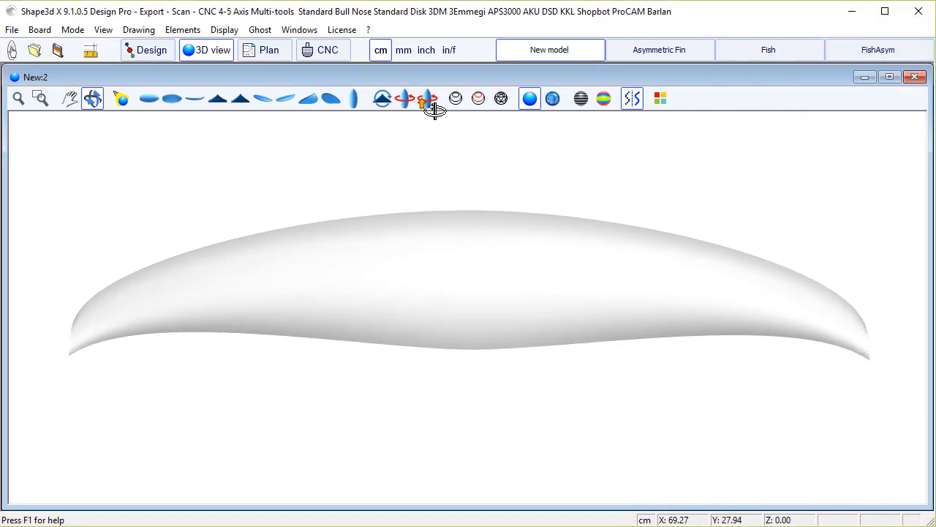
pyautogui.click(456, 98)
pyautogui.moveTo(472, 333); pyautogui.dragTo(650, 401)
# Step: Enlarge the design side view and lower the Stringer Bot curve's tail end, angling its tangent upward toward the centre
pyautogui.click(143, 52)
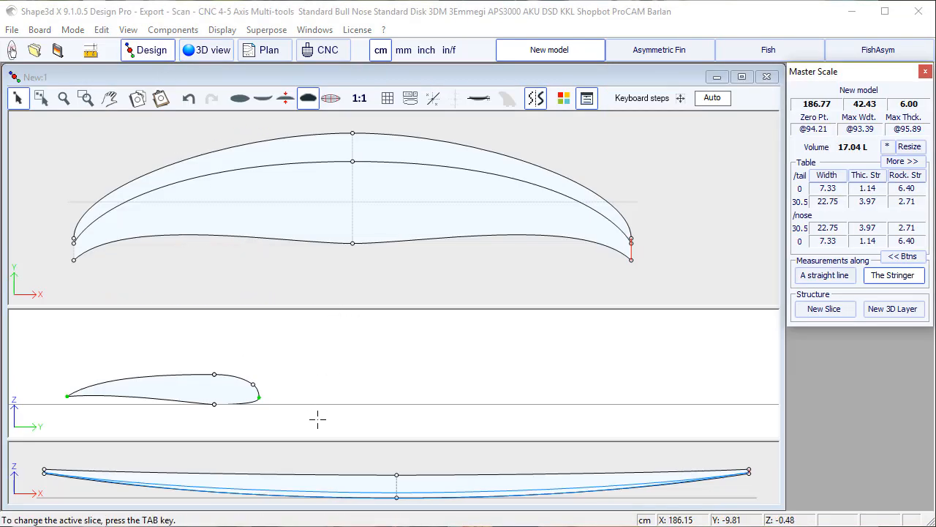
pyautogui.moveTo(372, 440); pyautogui.dragTo(372, 376)
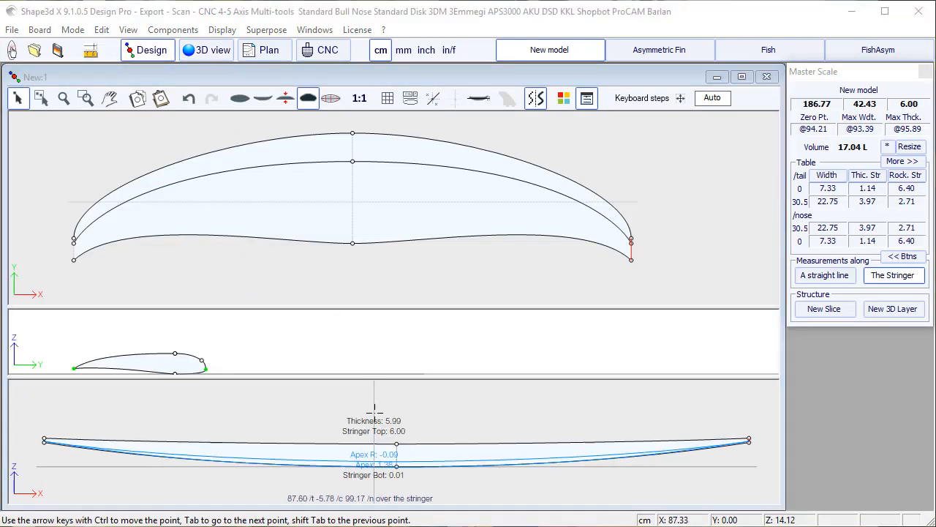
pyautogui.click(43, 443)
pyautogui.moveTo(43, 443); pyautogui.dragTo(120, 433)
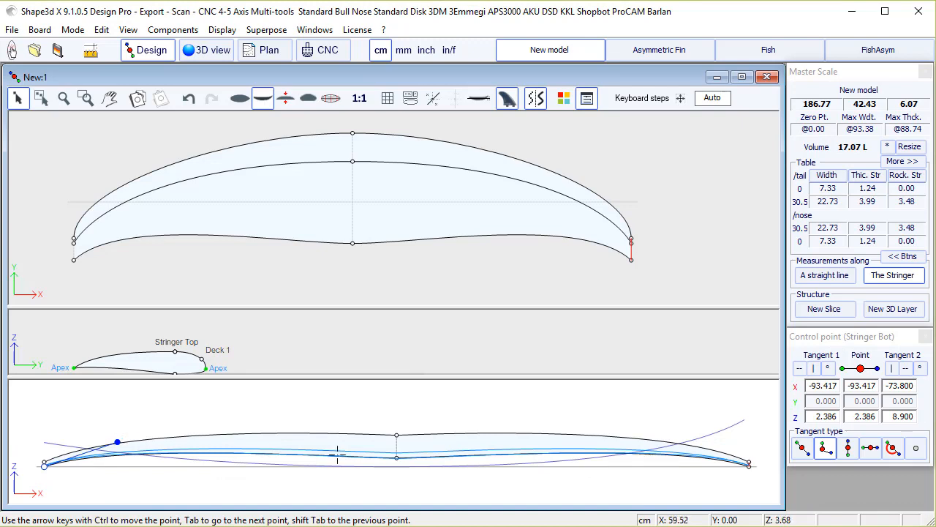
# Step: Lengthen the centre tangents of the Stringer Top and Stringer Bot curves and check the drooped wing in the 3D view
pyautogui.click(397, 434)
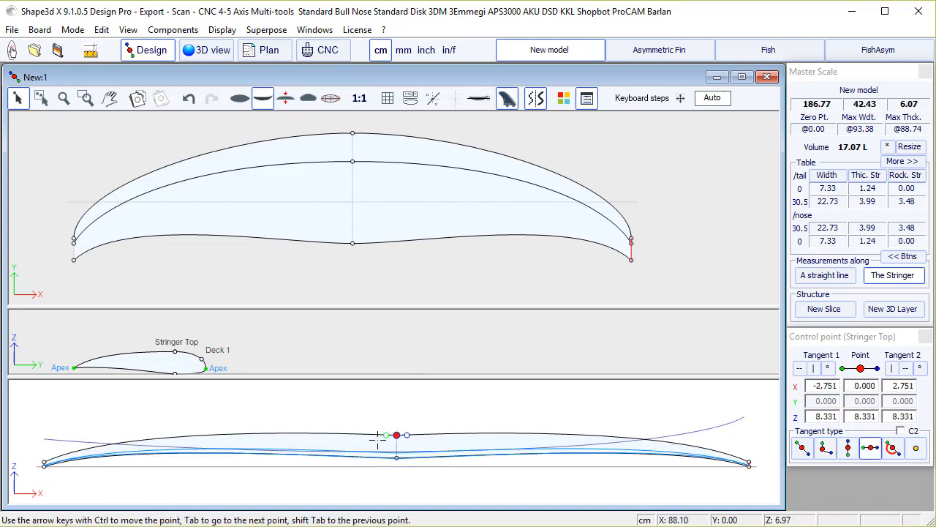
pyautogui.moveTo(380, 435); pyautogui.dragTo(303, 435)
pyautogui.click(398, 458)
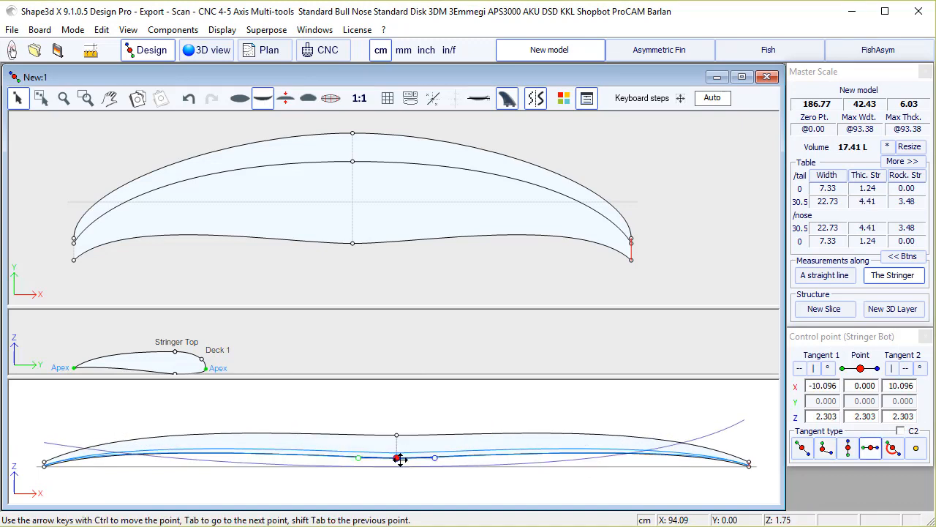
pyautogui.moveTo(357, 458); pyautogui.dragTo(278, 462)
pyautogui.click(348, 414)
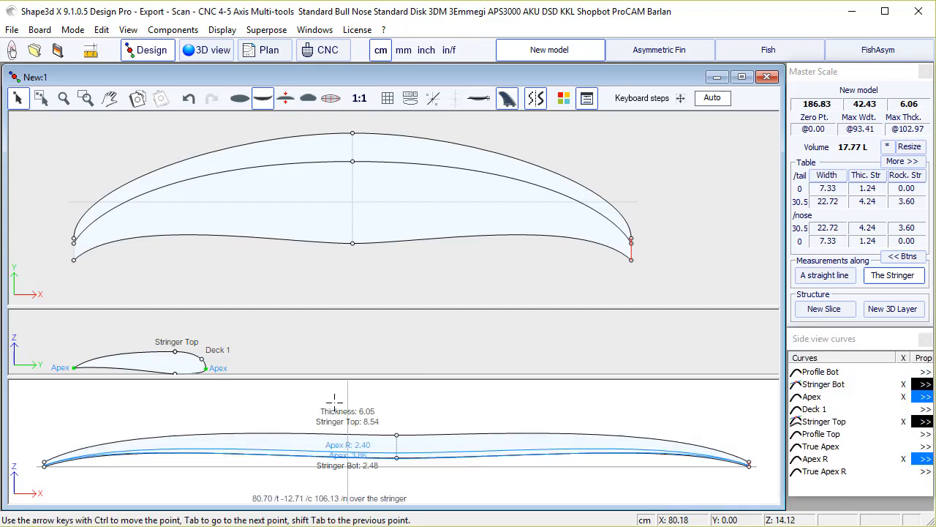
pyautogui.click(223, 52)
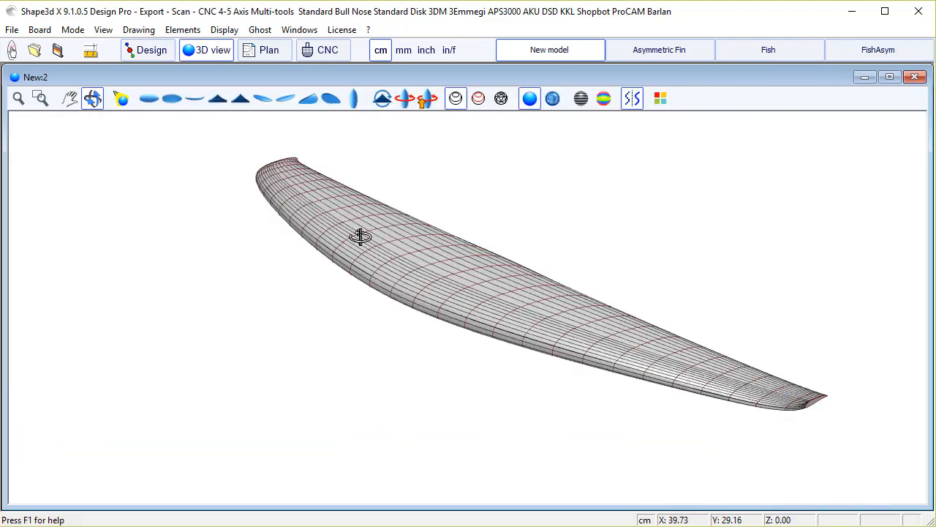
pyautogui.moveTo(360, 236); pyautogui.dragTo(648, 394)
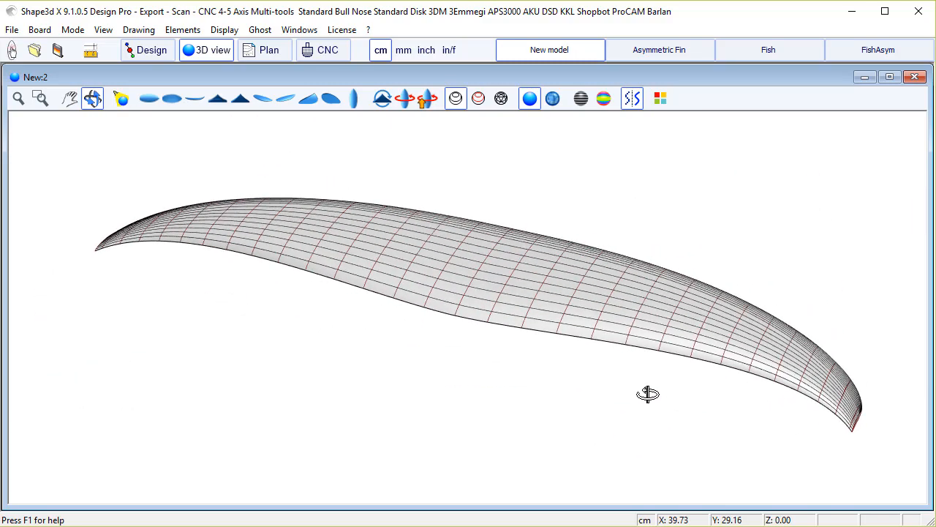